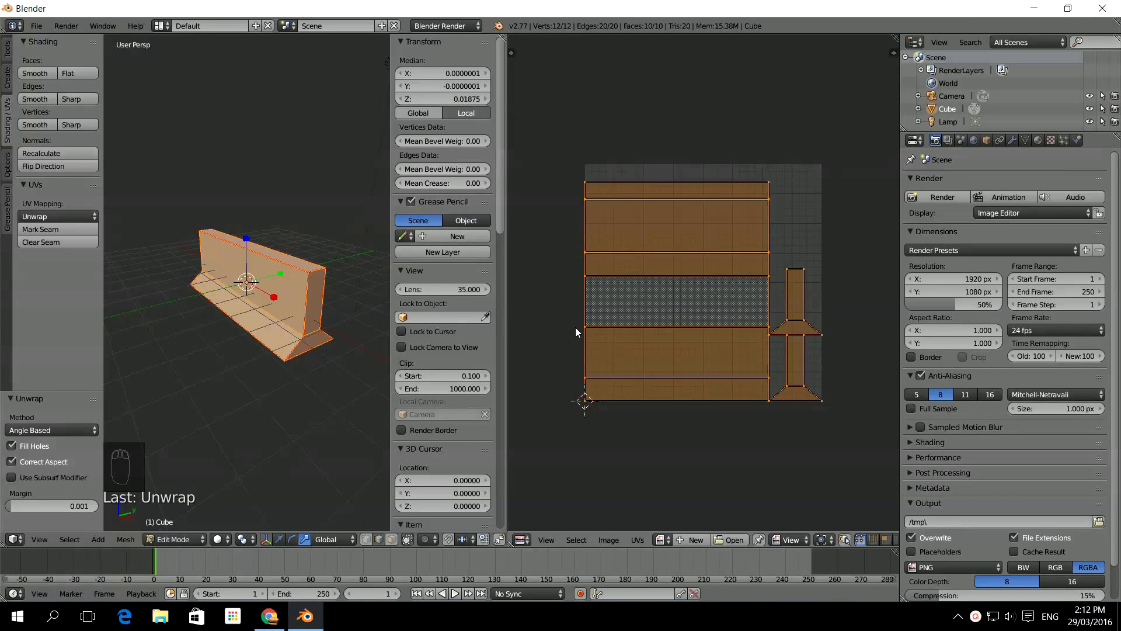
# Narrow the 3D view's properties region and widen the 3D view beside the UV editor for a closer look at the barrier.
pyautogui.moveTo(208, 337); pyautogui.dragTo(230, 339, button='middle')
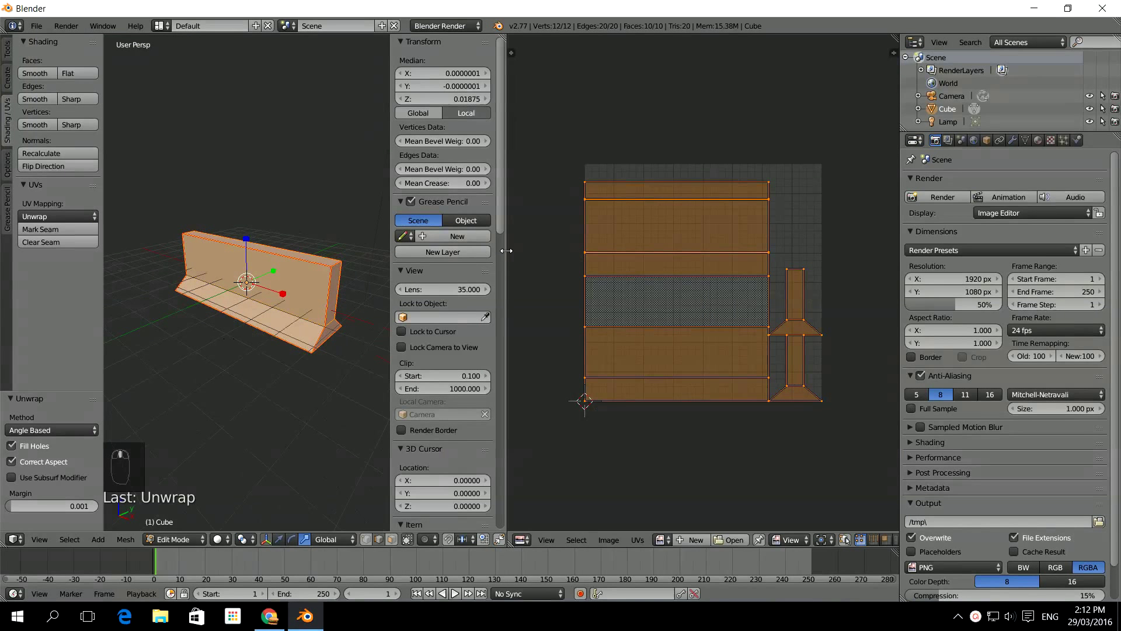
pyautogui.moveTo(391, 265); pyautogui.dragTo(438, 267)
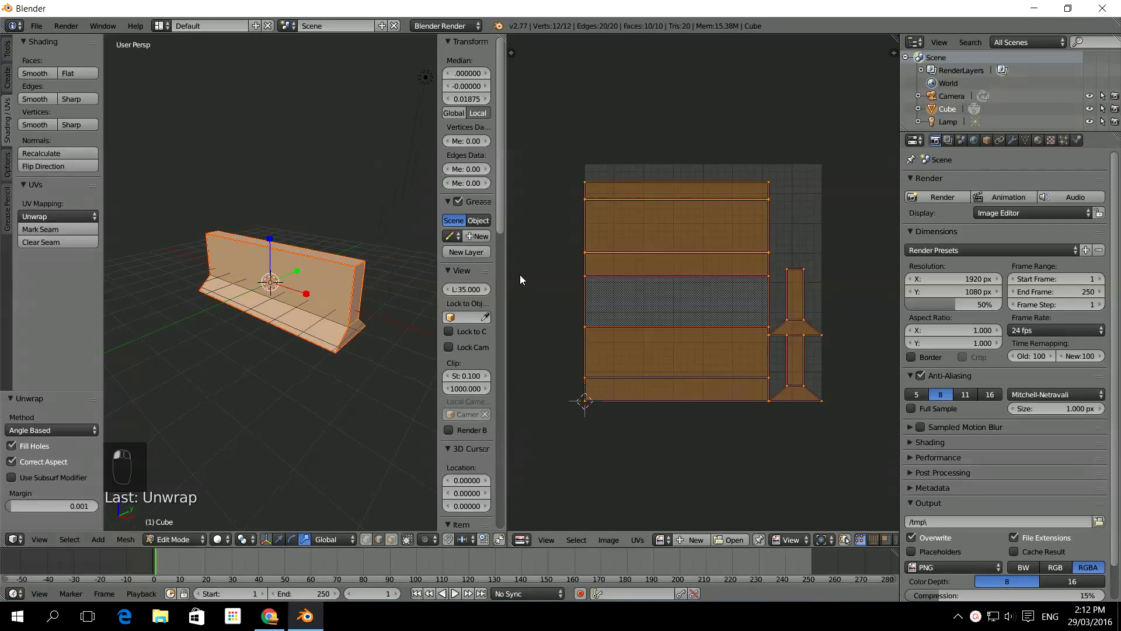
pyautogui.moveTo(509, 279); pyautogui.dragTo(620, 280)
pyautogui.scroll(3, 417, 316)
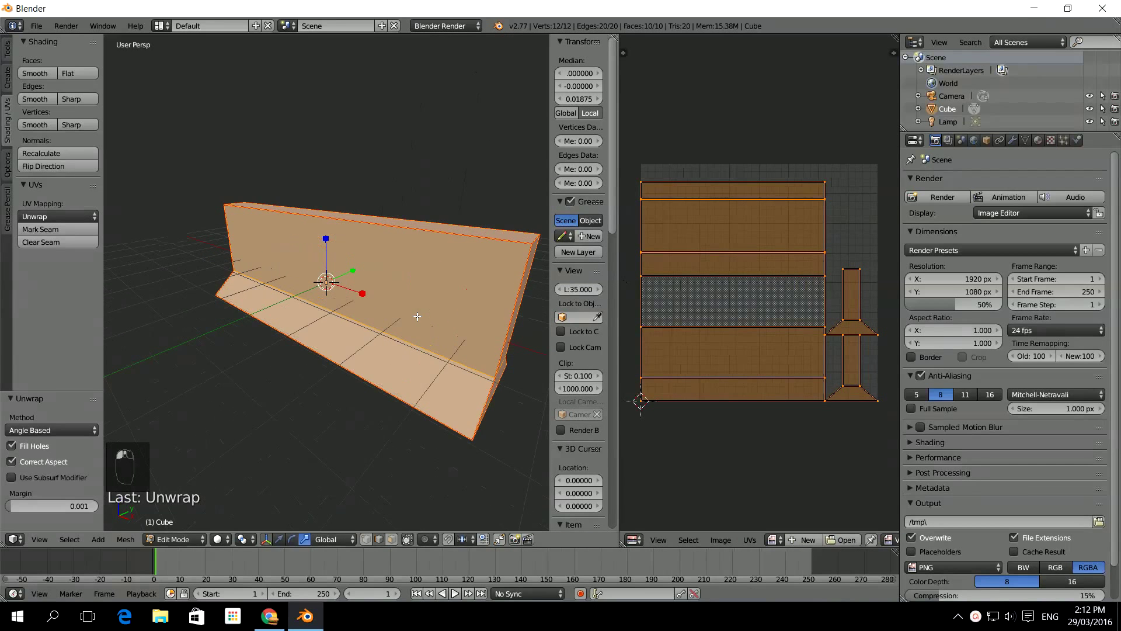
pyautogui.moveTo(418, 316)
pyautogui.mouseDown(button='middle')
pyautogui.moveTo(465, 323)
pyautogui.moveTo(409, 319)
pyautogui.mouseUp(button='middle')
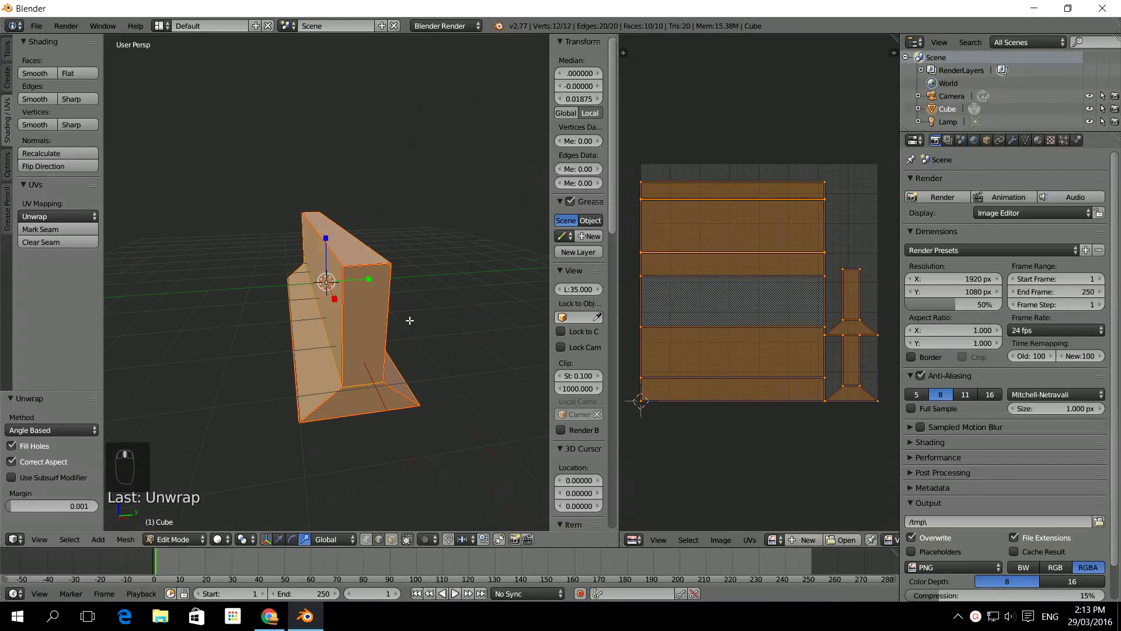
# Examine the seam edges around the barrier's end face, base and long sides.
pyautogui.rightClick(329, 398)
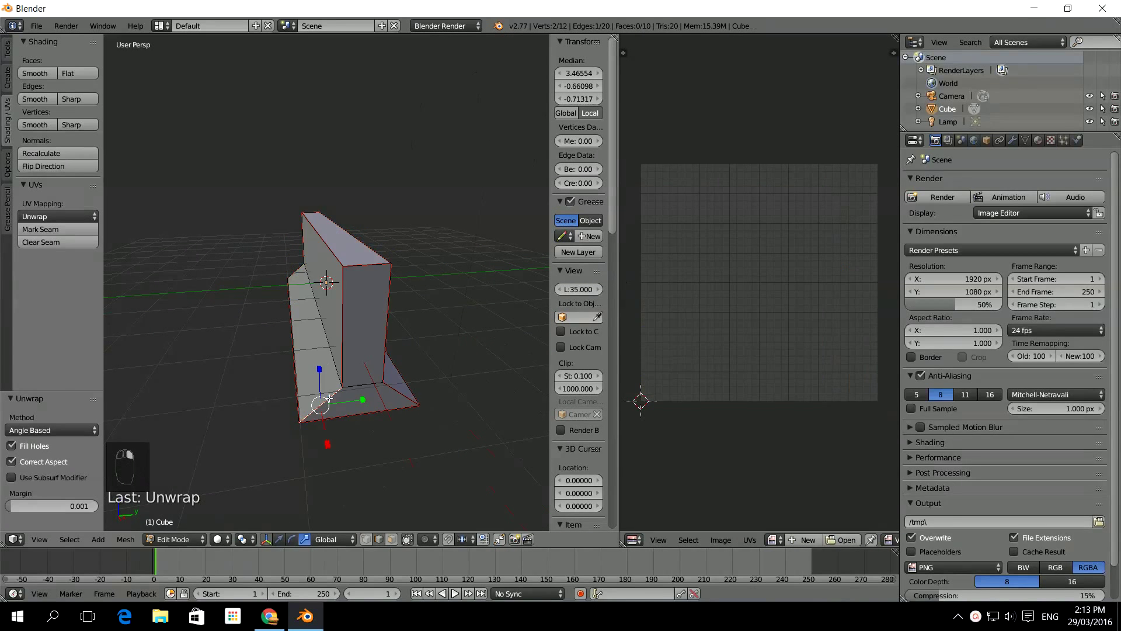
pyautogui.rightClick(343, 355)
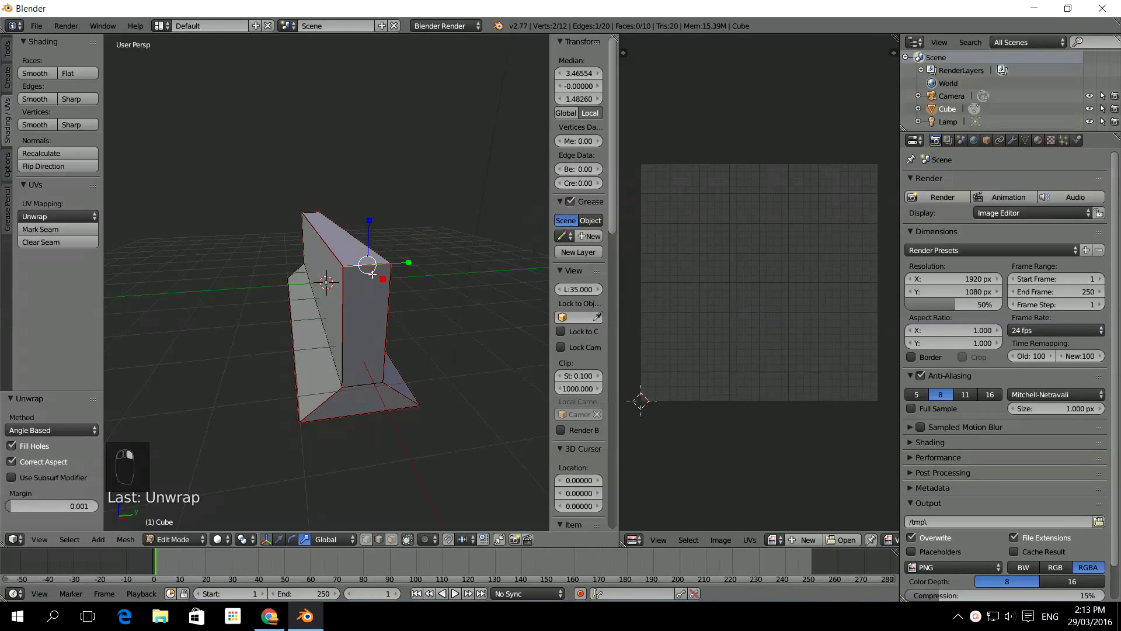
pyautogui.rightClick(388, 322)
pyautogui.rightClick(401, 392)
pyautogui.rightClick(332, 403)
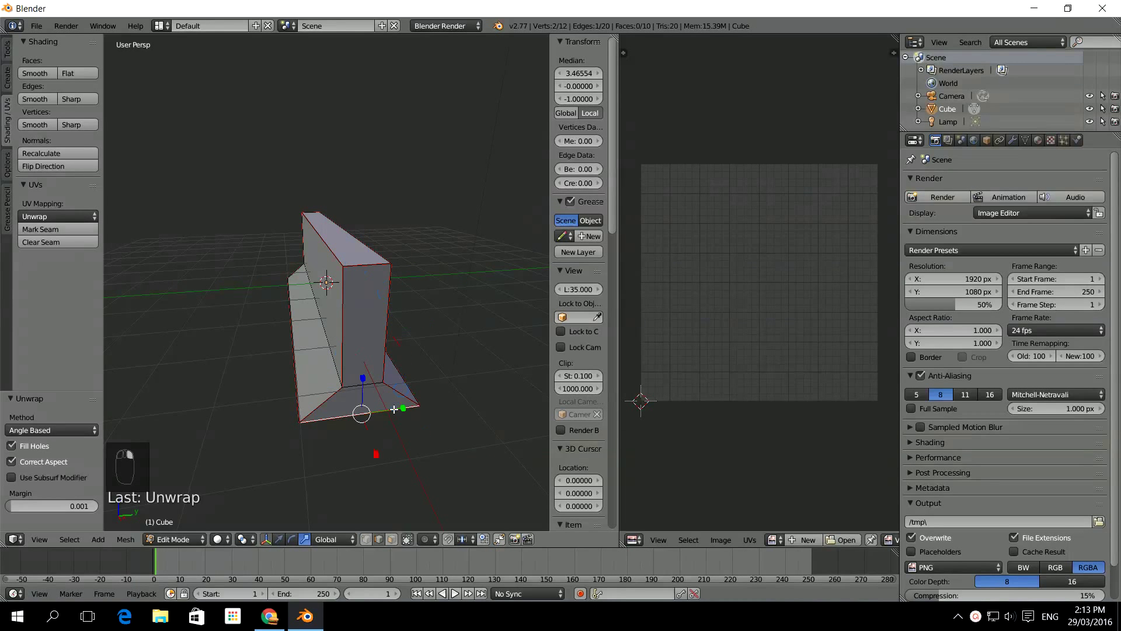
pyautogui.moveTo(352, 303); pyautogui.dragTo(375, 336, button='middle')
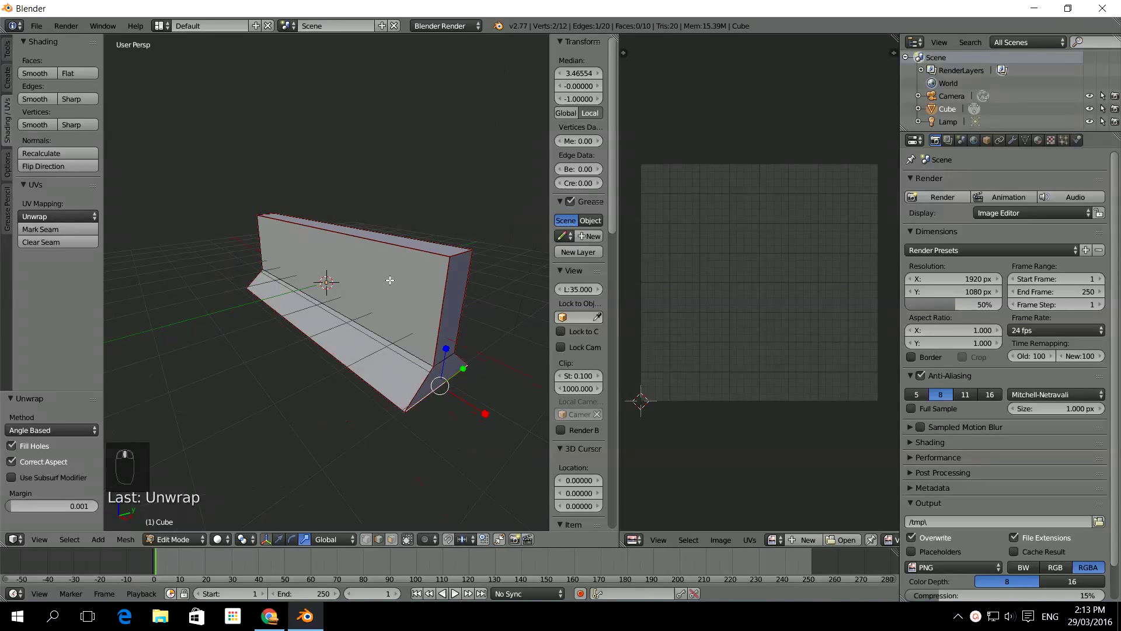
pyautogui.moveTo(397, 286); pyautogui.dragTo(377, 325, button='middle')
pyautogui.moveTo(291, 277); pyautogui.dragTo(304, 323, button='middle')
pyautogui.moveTo(363, 233); pyautogui.dragTo(446, 319, button='middle')
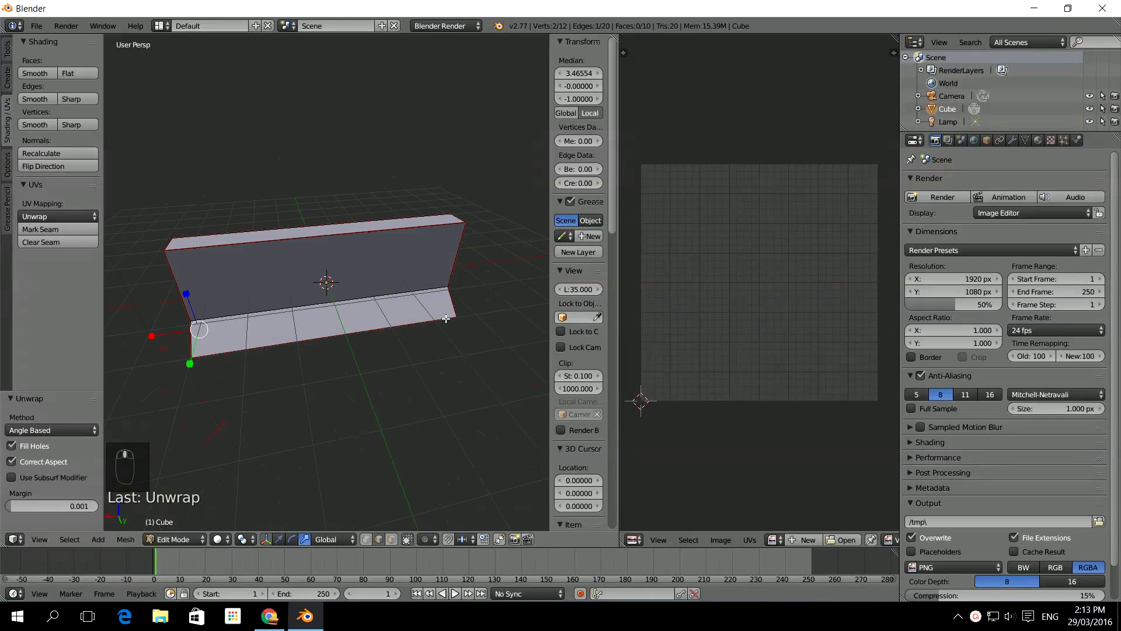
# Reselect the whole barrier mesh and expand the 3D view over the UV editor so only the 3D view remains.
pyautogui.press('a')
pyautogui.press('a')
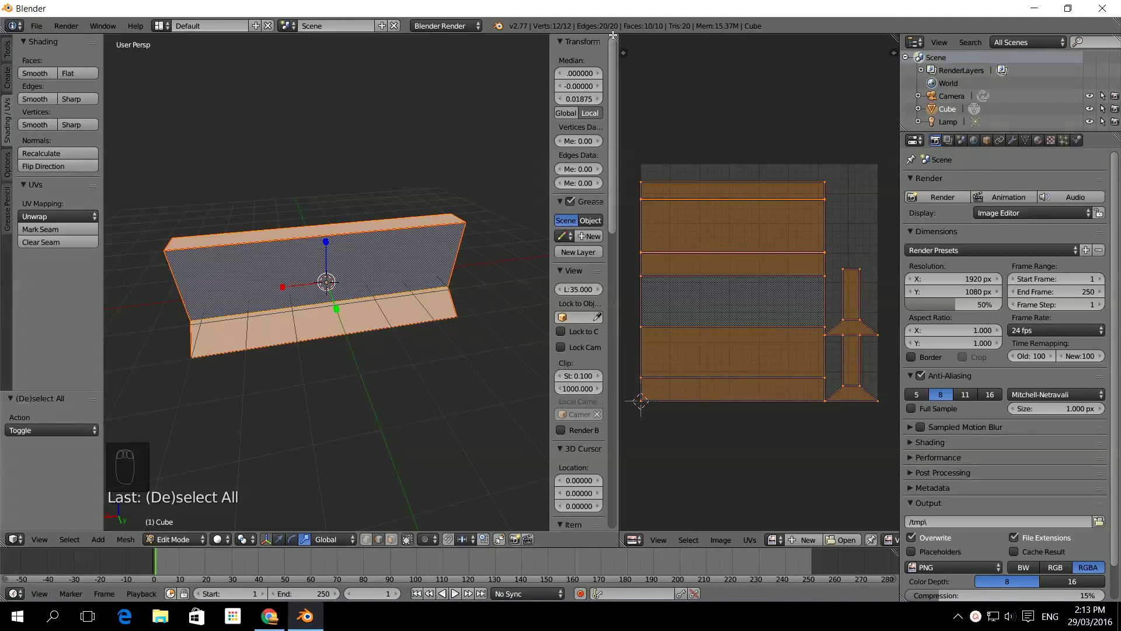
pyautogui.moveTo(615, 38); pyautogui.dragTo(664, 43)
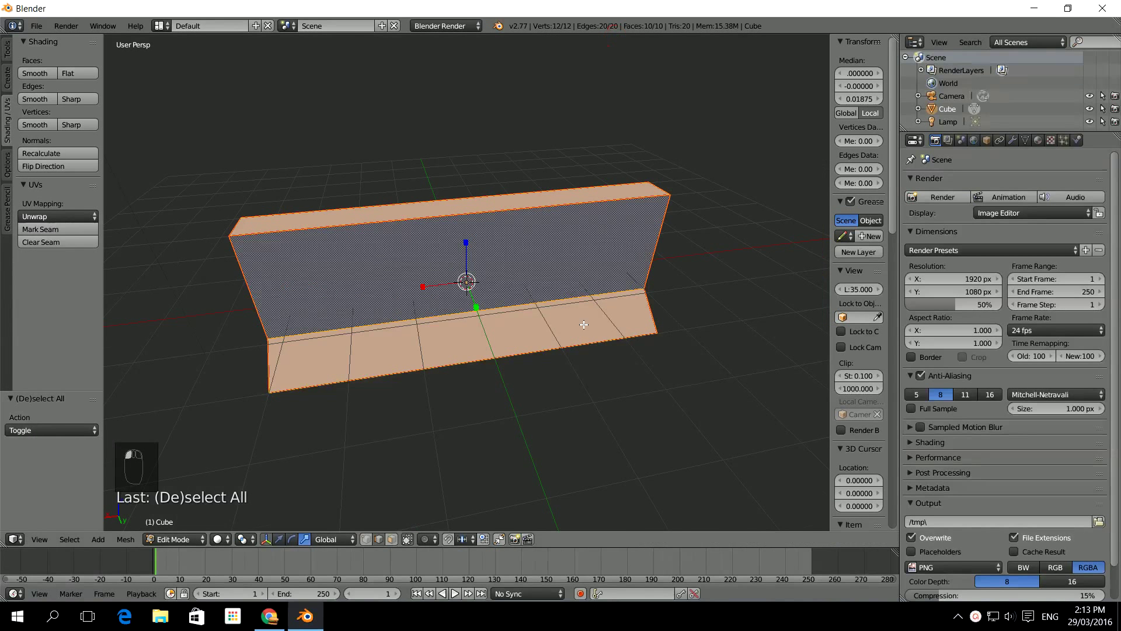
pyautogui.keyDown('shift'); pyautogui.moveTo(637, 335); pyautogui.dragTo(600, 320, button='middle'); pyautogui.keyUp('shift')
pyautogui.scroll(-3, 672, 313)
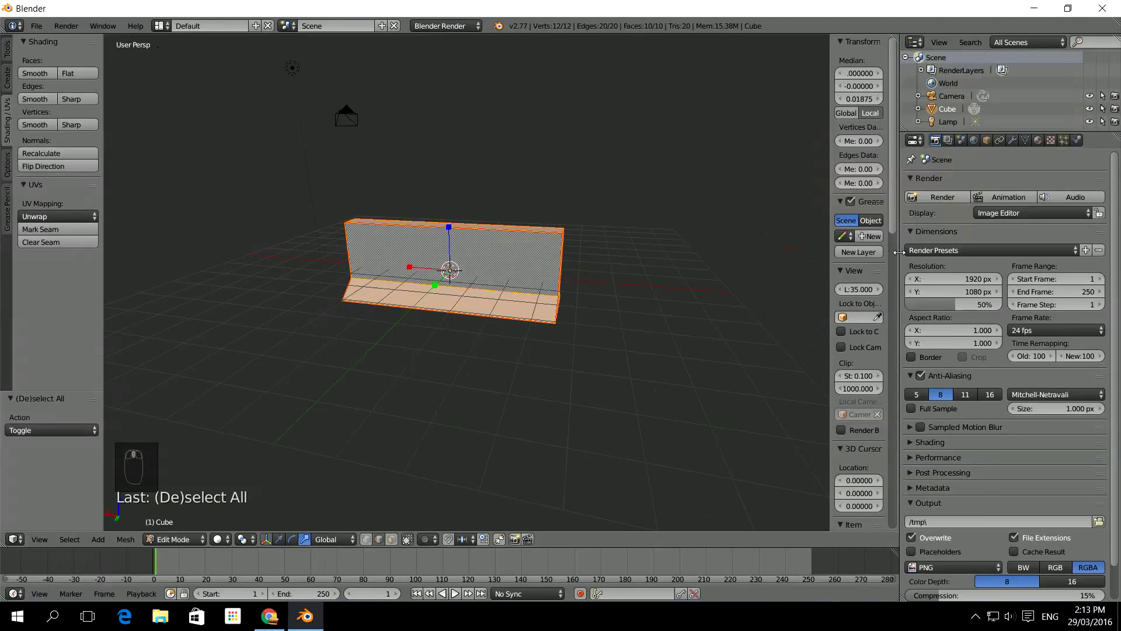
# Switch the barrier to Object Mode and rename its material to Barrier.
pyautogui.click(1038, 141)
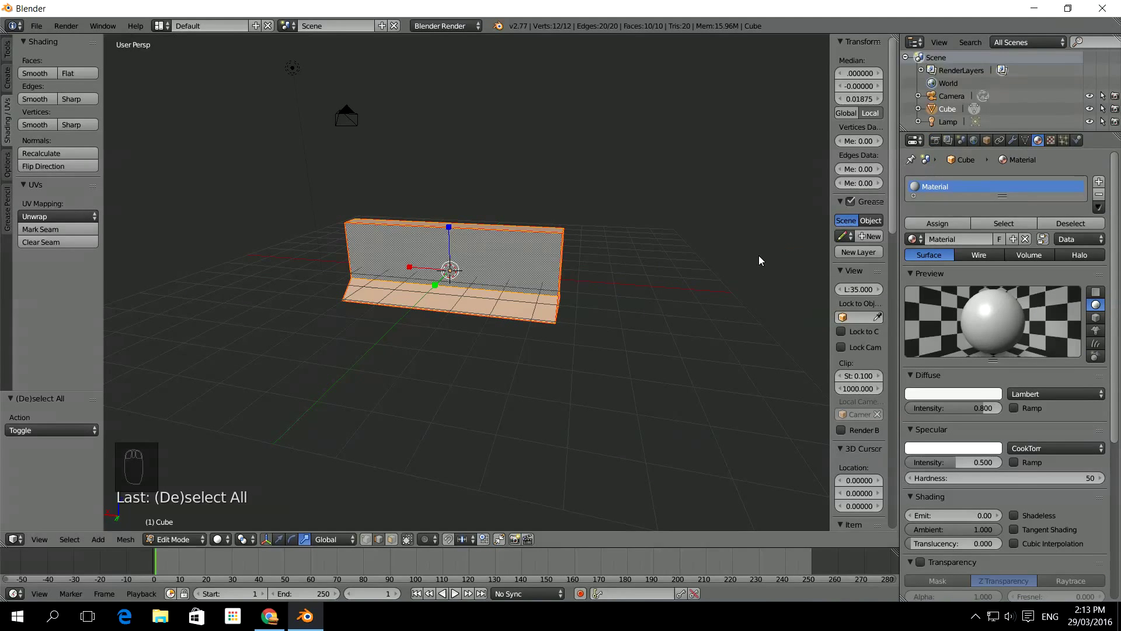
pyautogui.press('Tab')
pyautogui.click(959, 223)
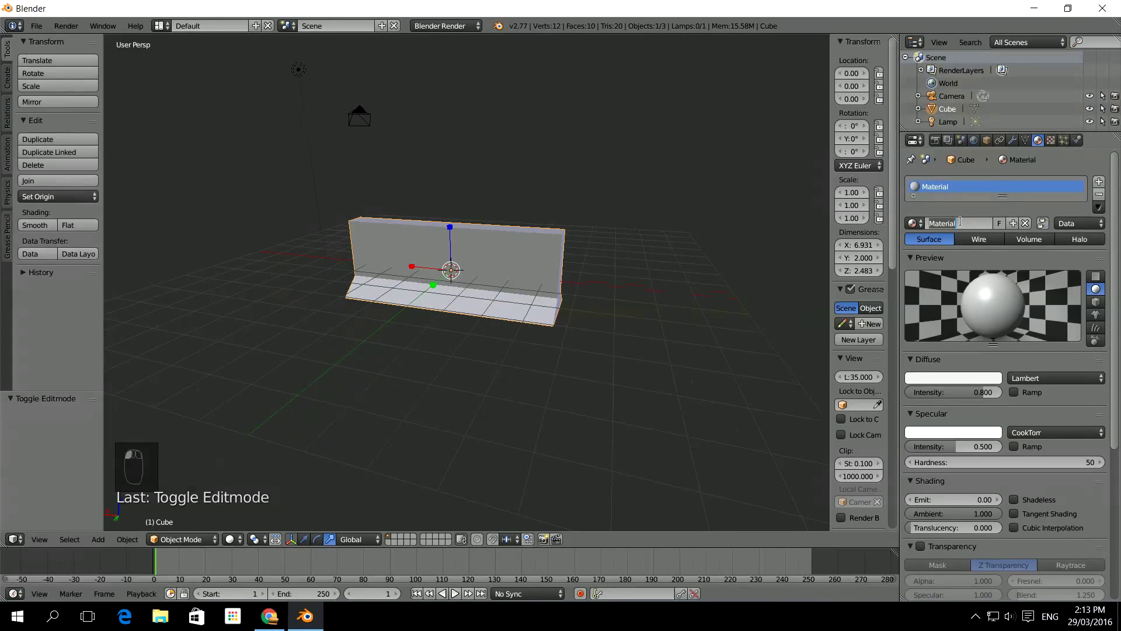
pyautogui.write('Barrier')
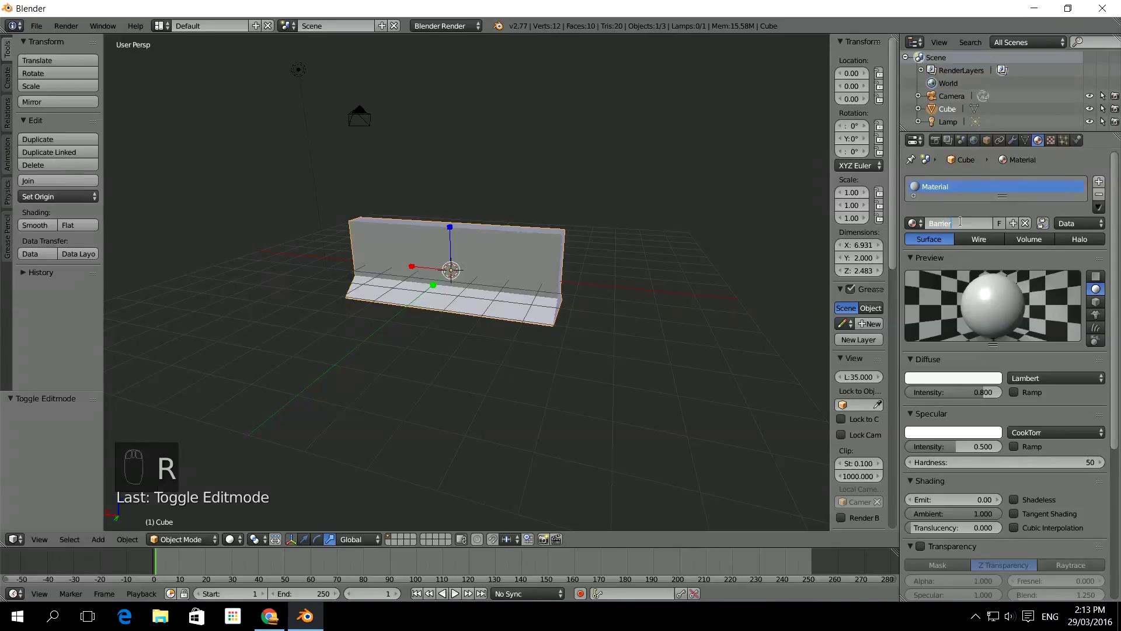
pyautogui.press('Return')
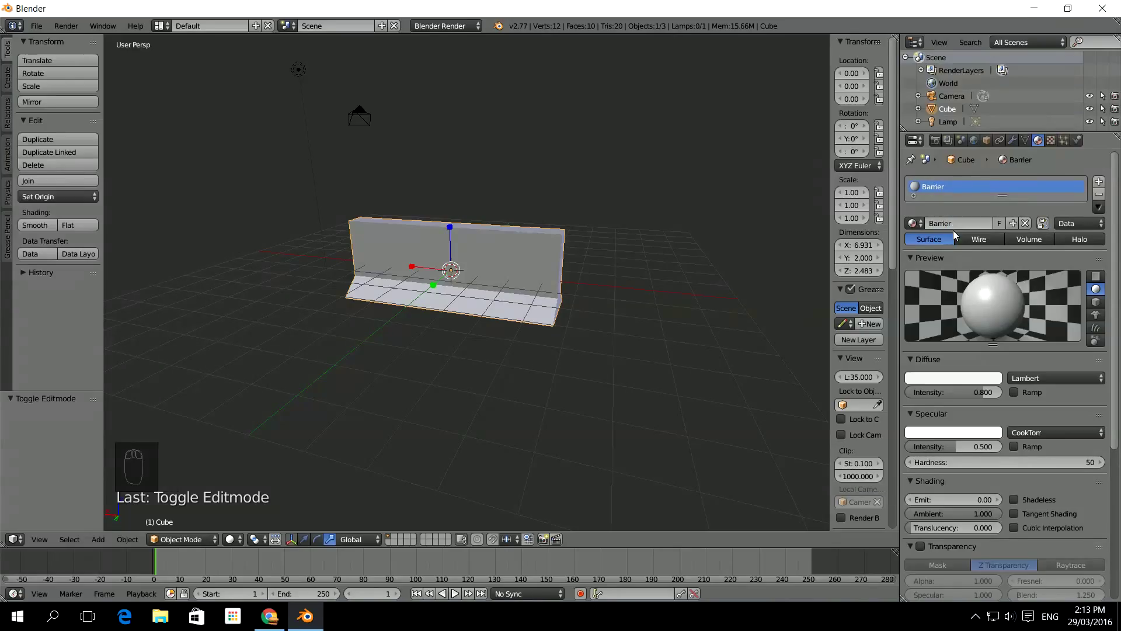
# Rename the Barrier material's first texture to barrier_diffuse.
pyautogui.click(1051, 141)
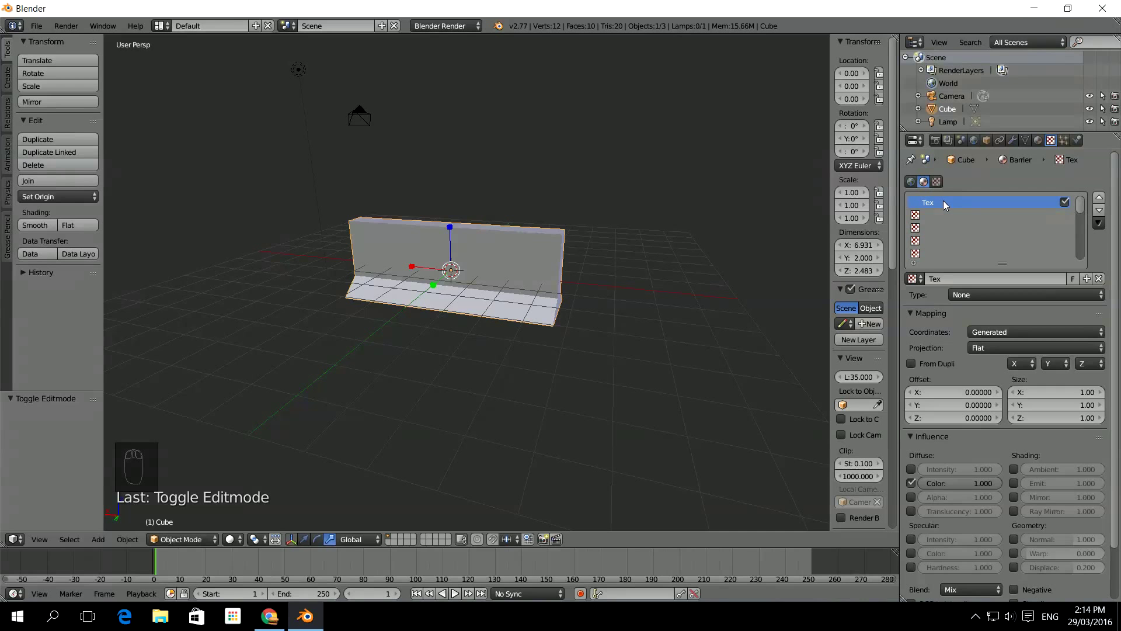
pyautogui.click(947, 278)
pyautogui.write('barrier')
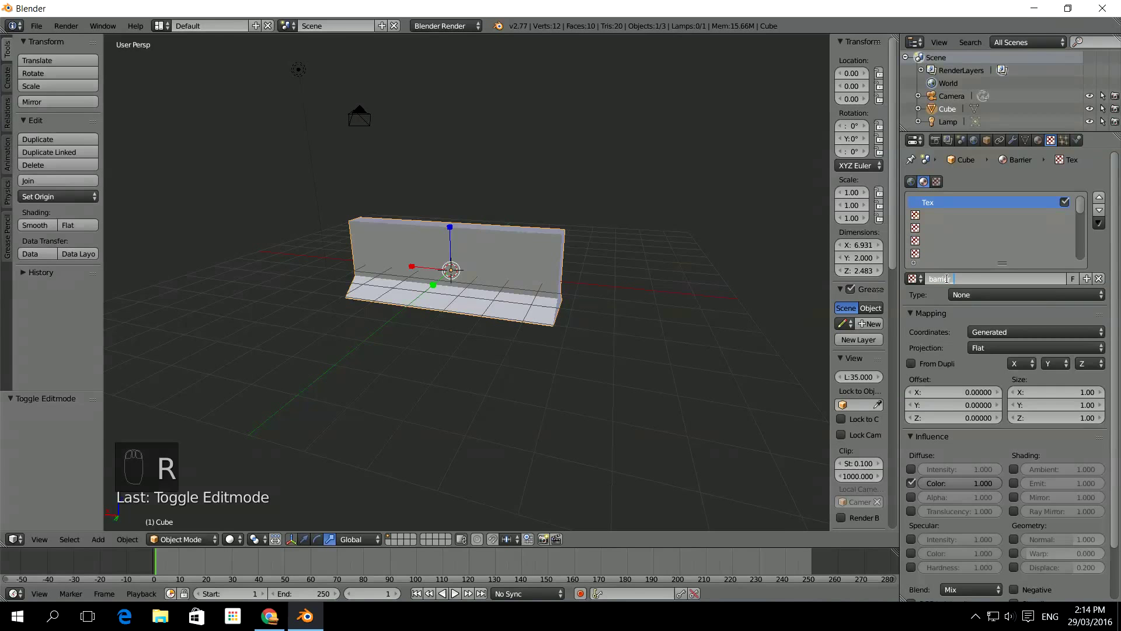
pyautogui.write('_diffuse')
pyautogui.press('Return')
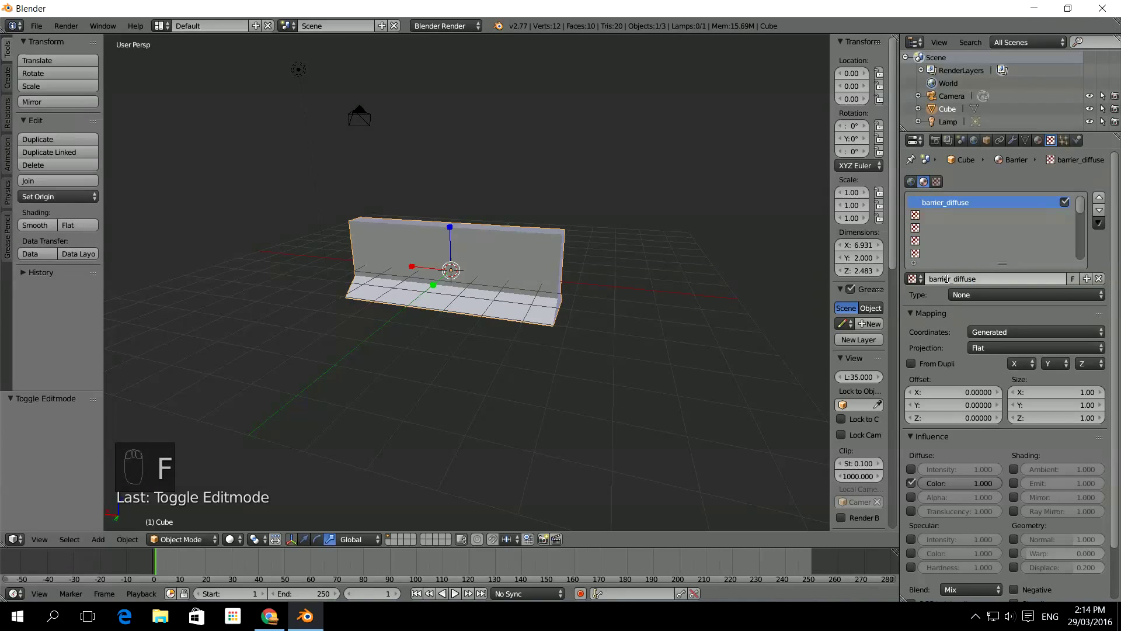
# Set the barrier_diffuse texture's type to Image or Movie.
pyautogui.click(940, 215)
pyautogui.click(956, 202)
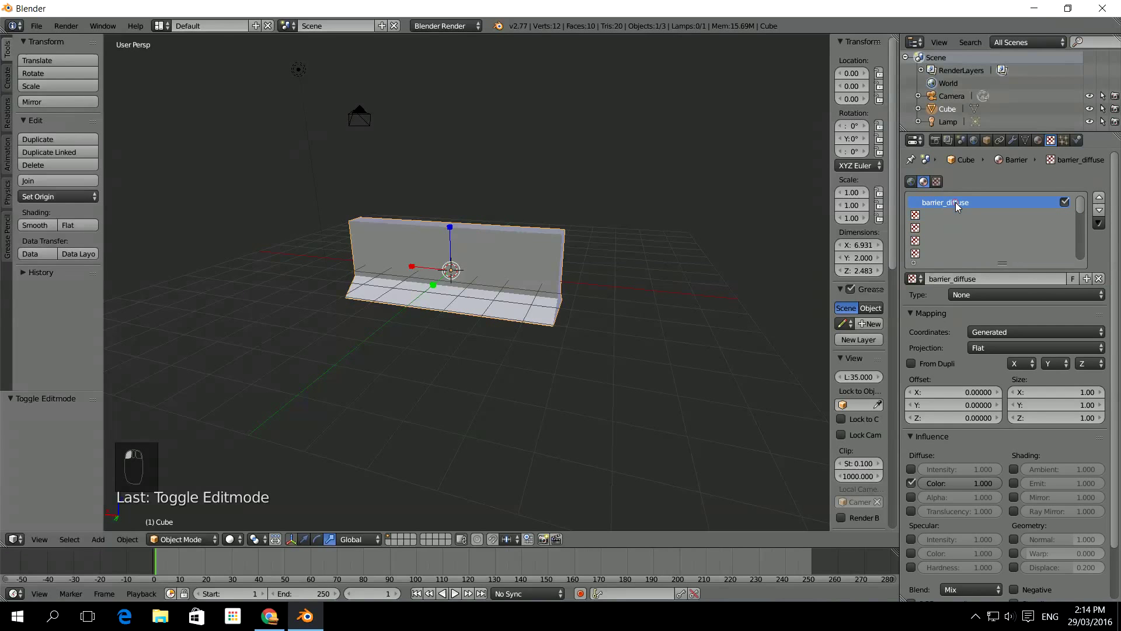
pyautogui.scroll(-1, 1117, 241)
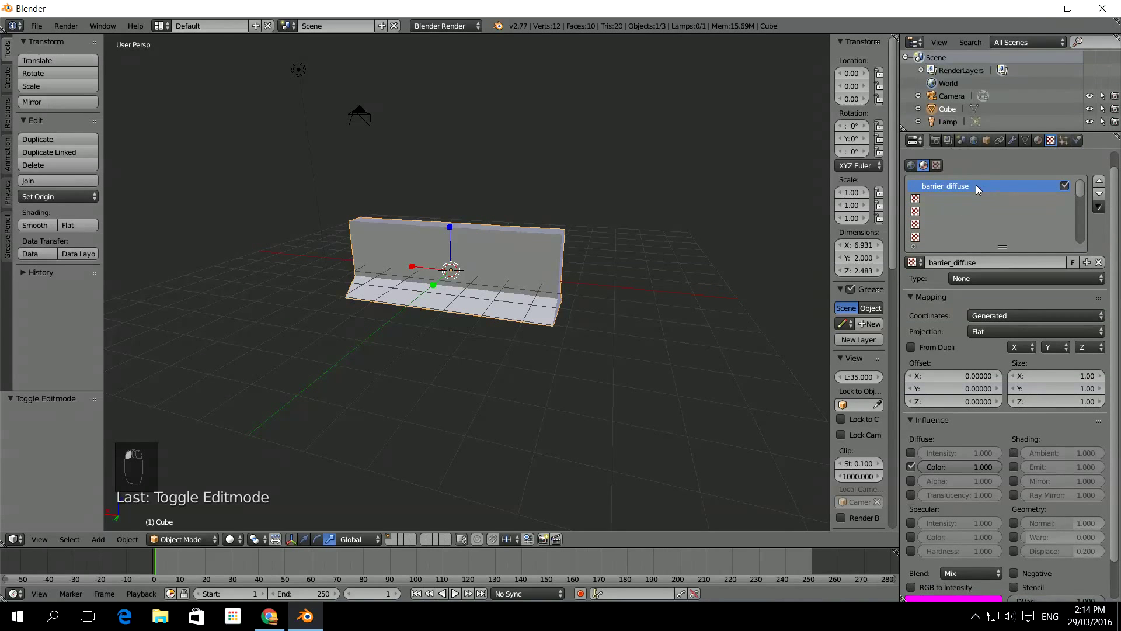
pyautogui.scroll(-2, 1116, 262)
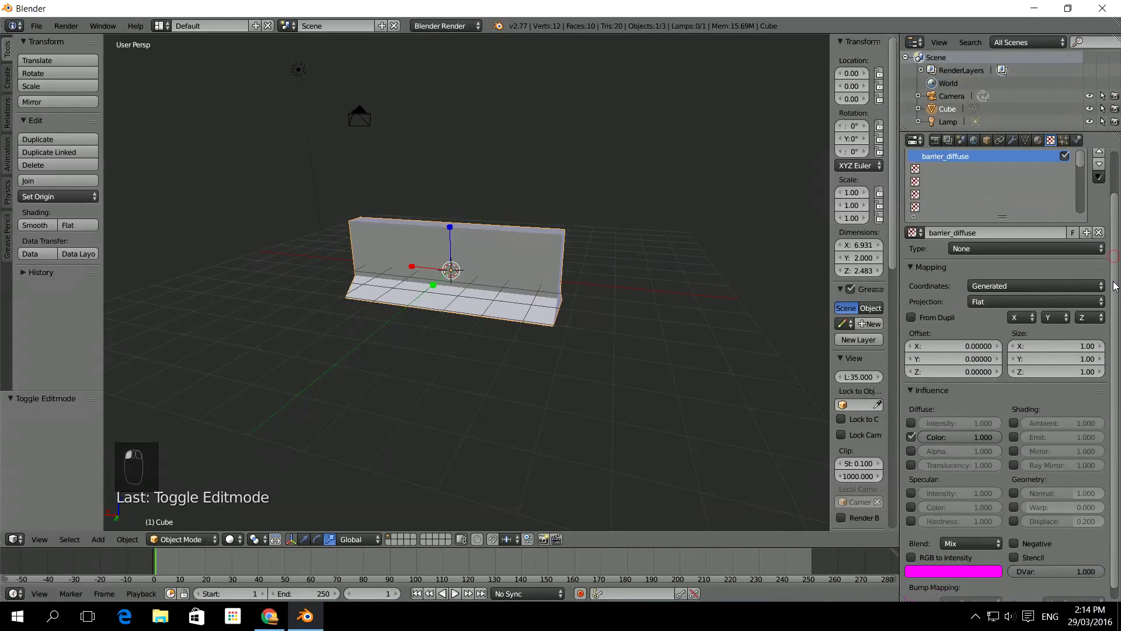
pyautogui.click(975, 248)
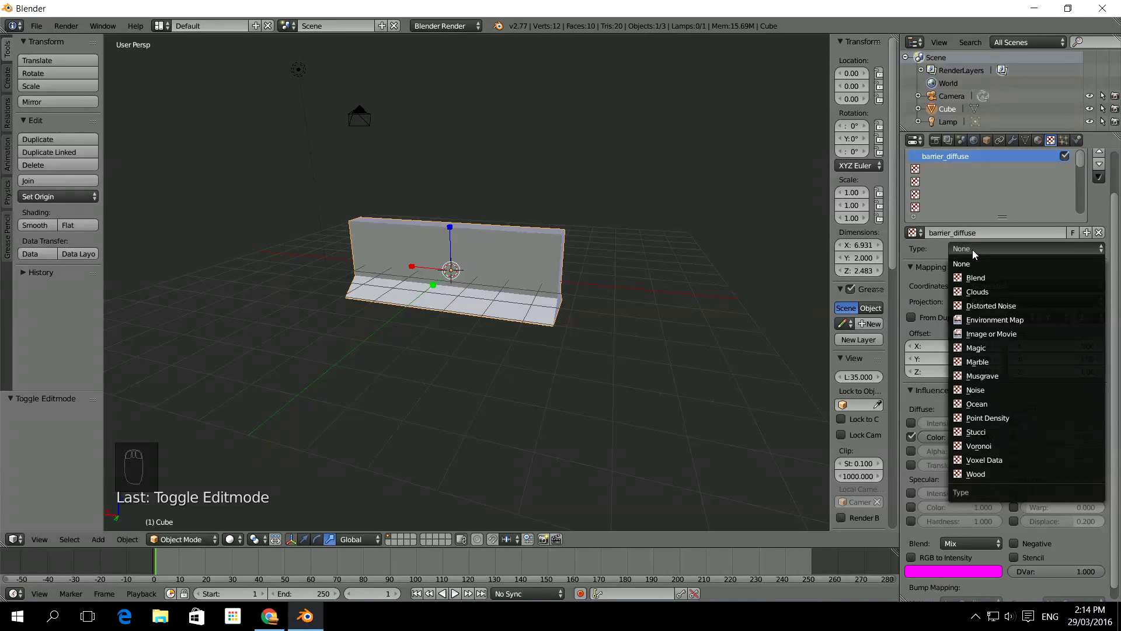
pyautogui.click(1001, 332)
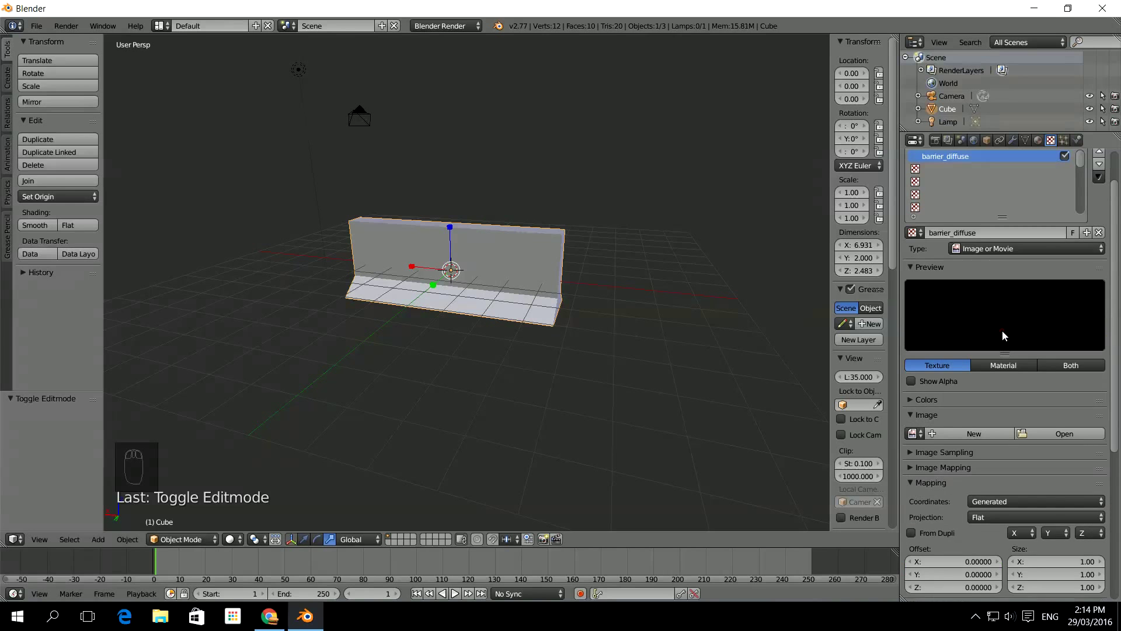
# Create a new blank 1024 × 1024 px image named barrier_diffuse with a light grey colour for the texture.
pyautogui.scroll(-5, 1039, 291)
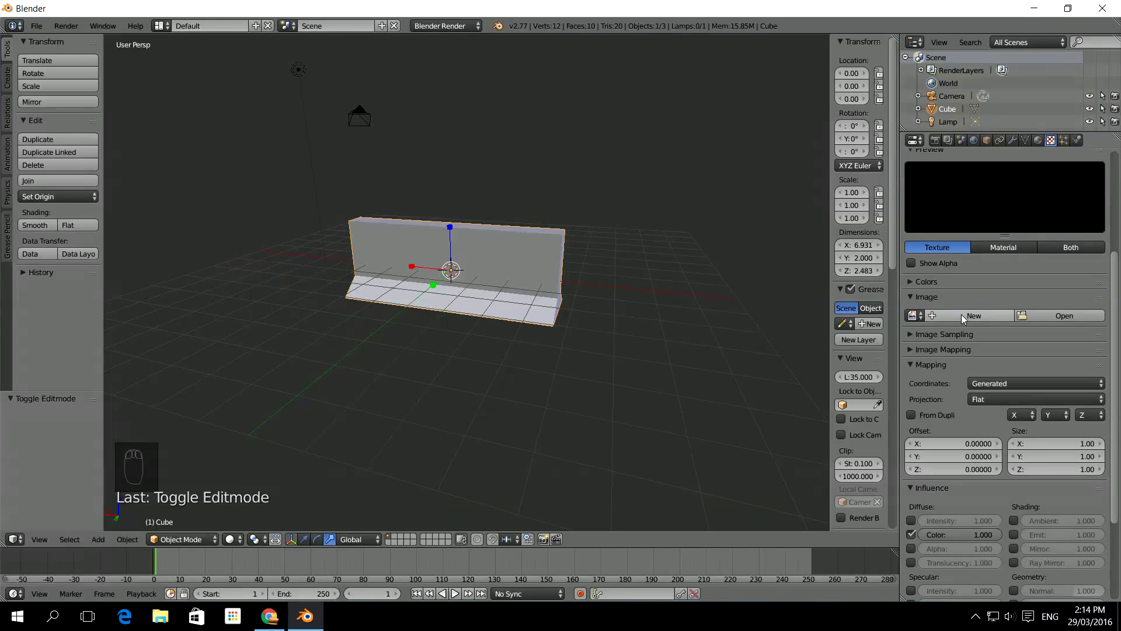
pyautogui.click(962, 315)
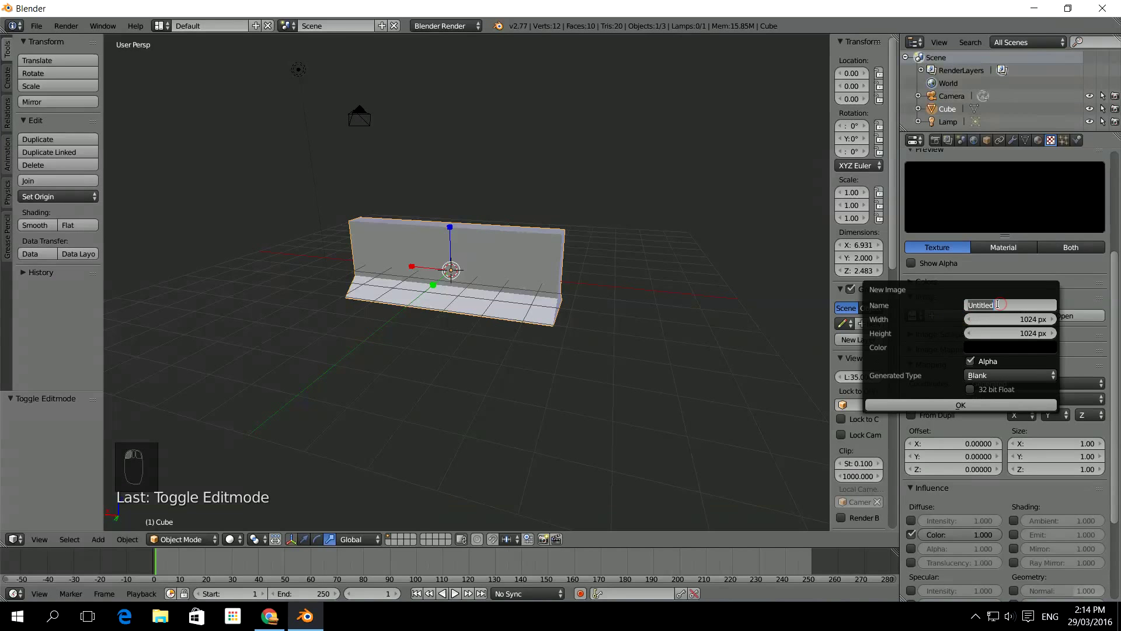
pyautogui.write('barrier')
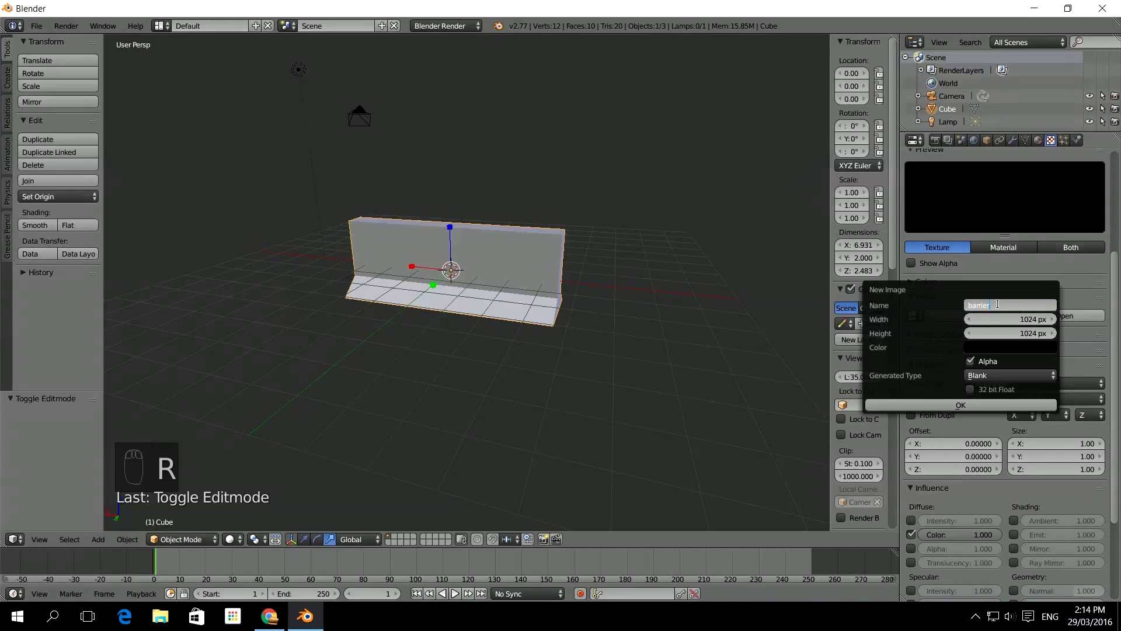
pyautogui.write('_diffus')
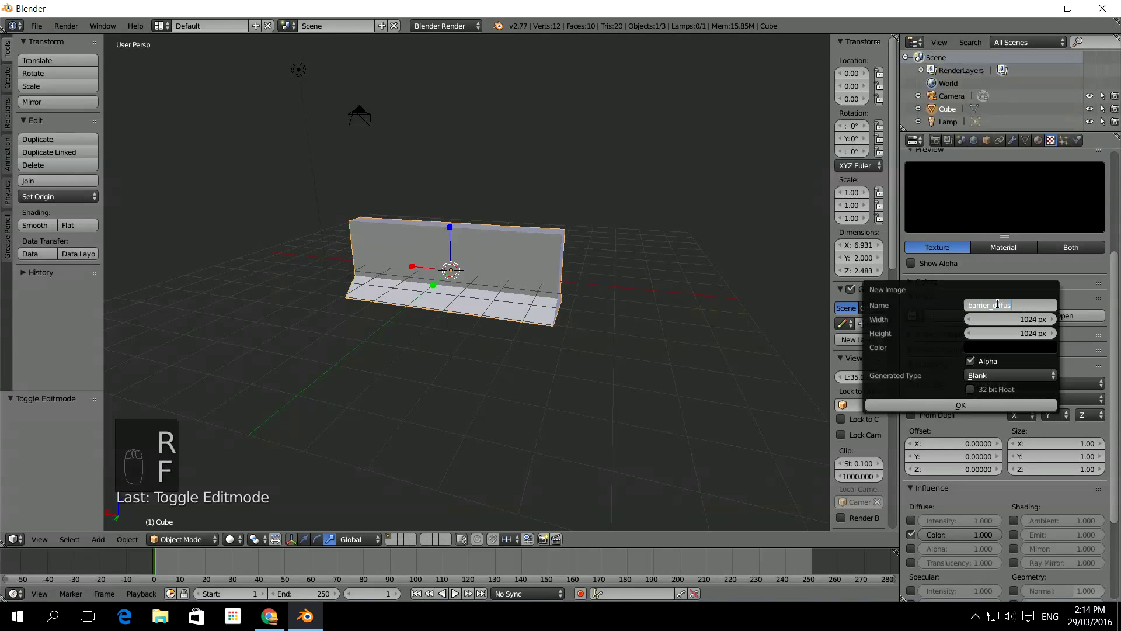
pyautogui.press('Return')
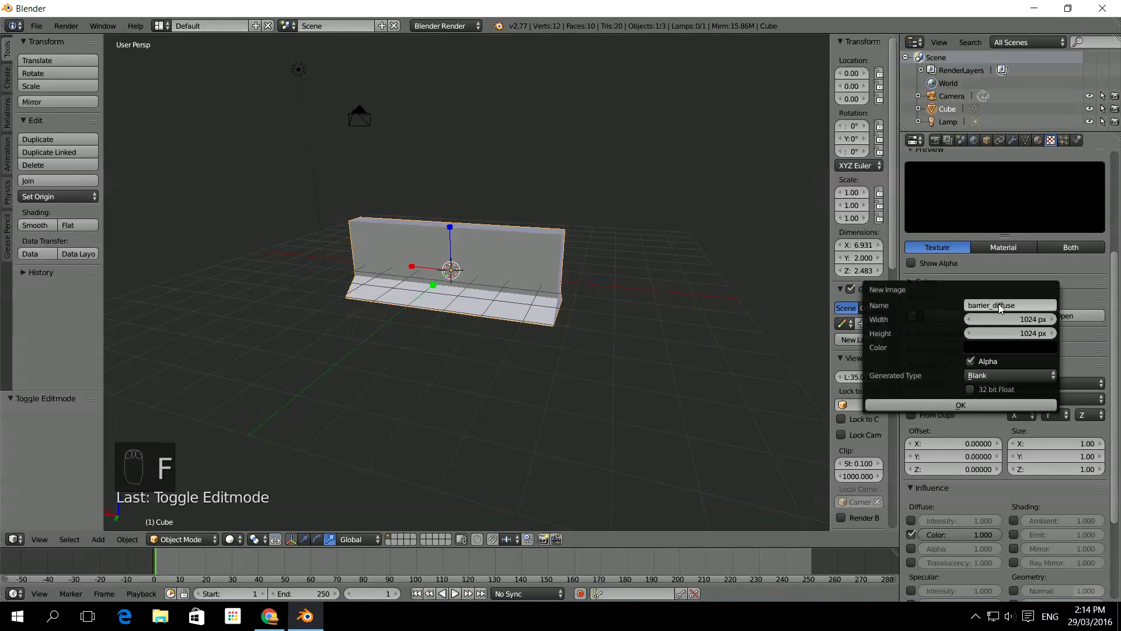
pyautogui.click(1032, 352)
pyautogui.moveTo(1049, 225); pyautogui.dragTo(1056, 201)
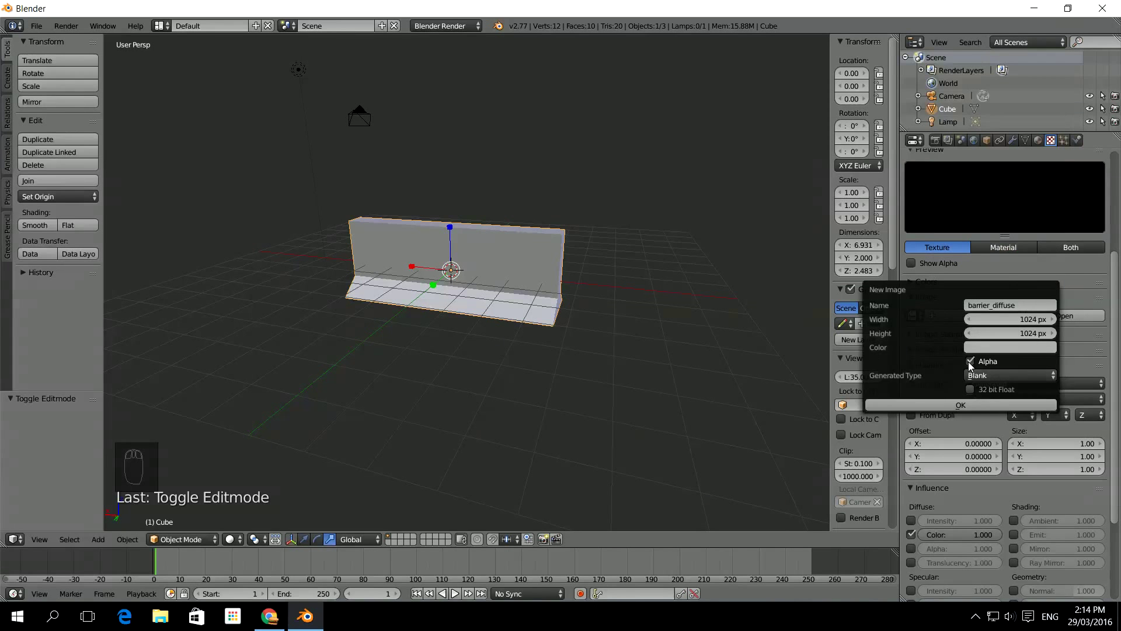
pyautogui.click(961, 404)
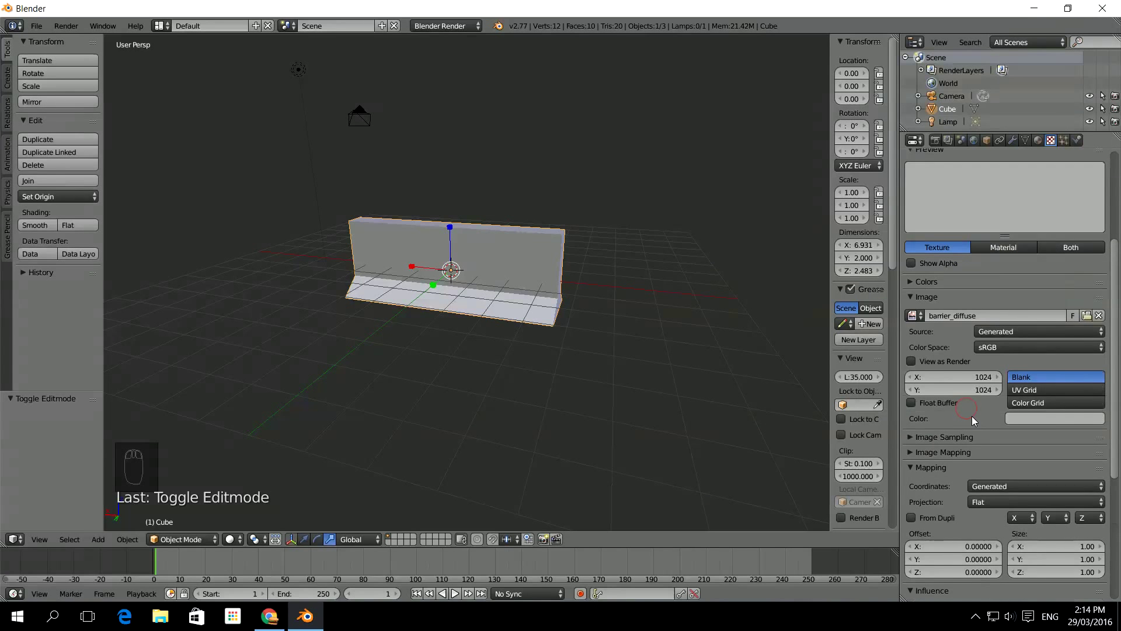
# Set the barrier_diffuse texture's mapping coordinates to UV.
pyautogui.moveTo(1115, 345); pyautogui.dragTo(1115, 367)
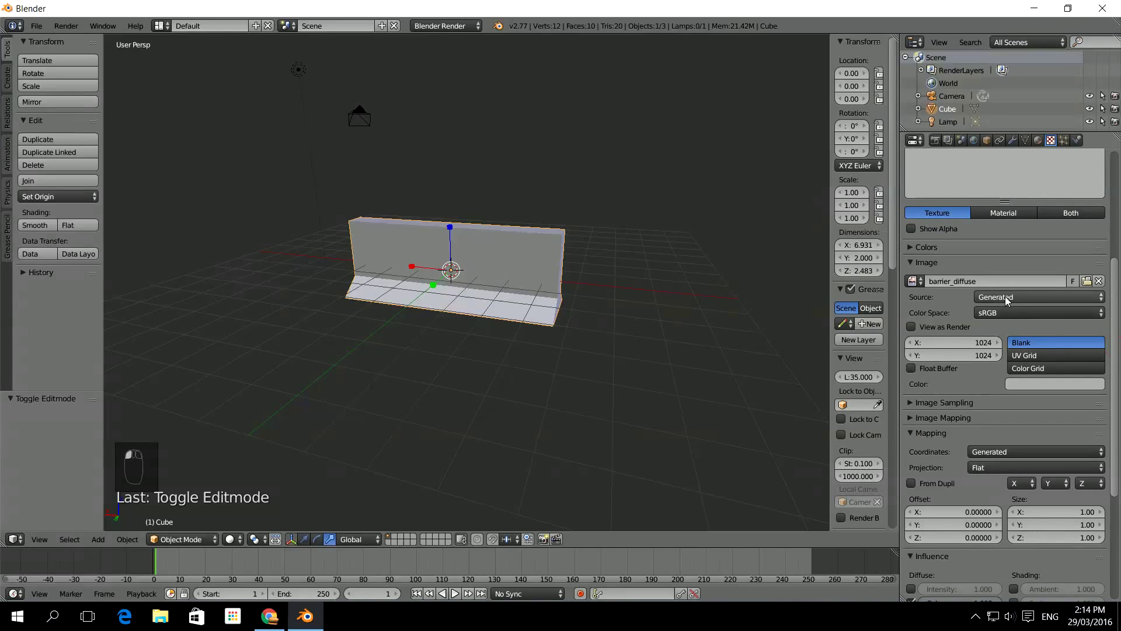
pyautogui.scroll(-2, 1116, 367)
pyautogui.scroll(-4, 1115, 367)
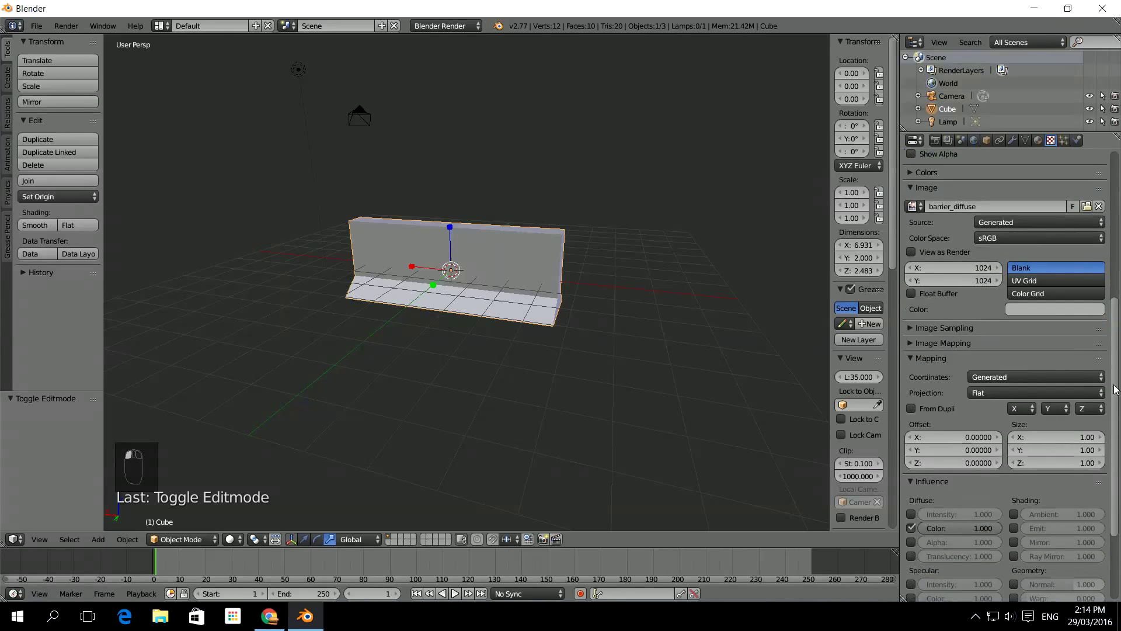
pyautogui.click(993, 352)
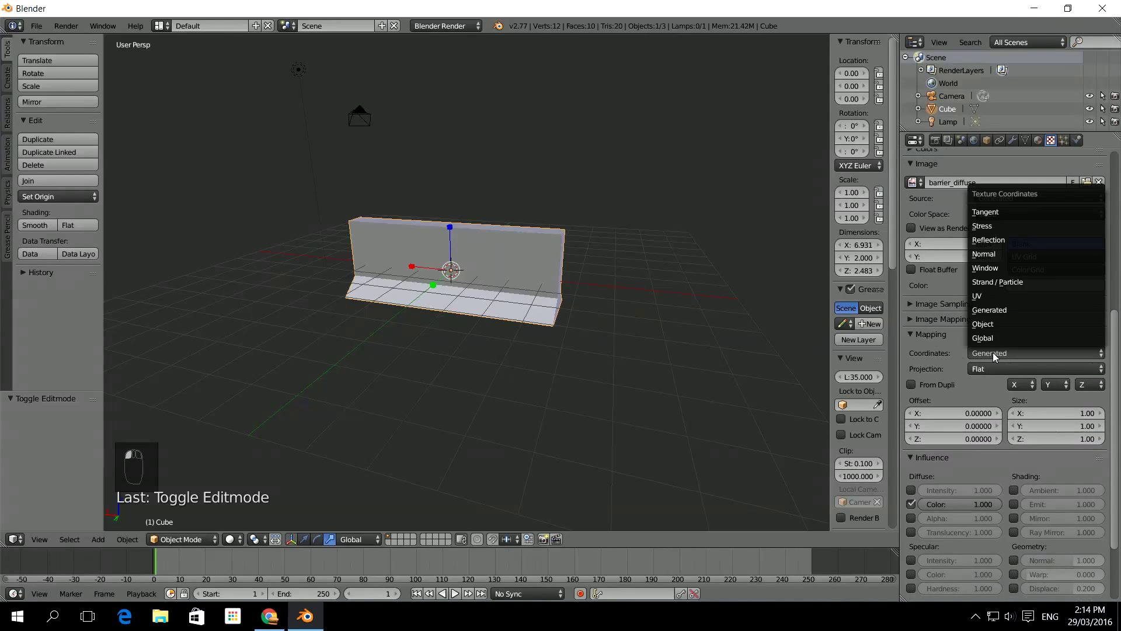
pyautogui.click(990, 296)
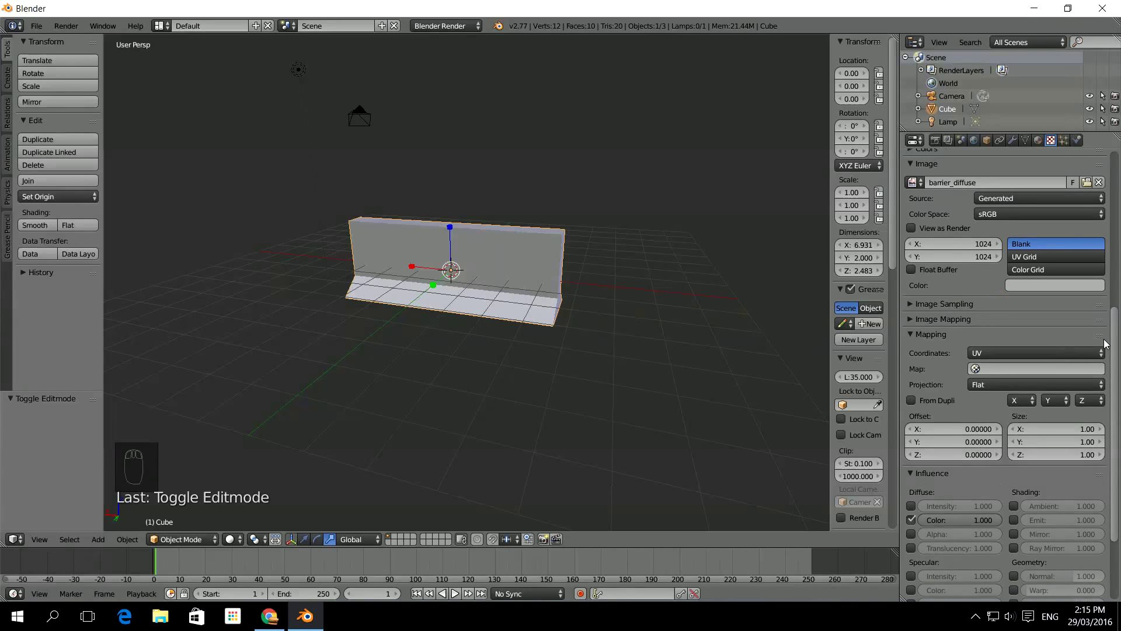
# Split the 3D viewport into two side-by-side areas and switch the new area to the UV/Image Editor.
pyautogui.scroll(-2, 1116, 363)
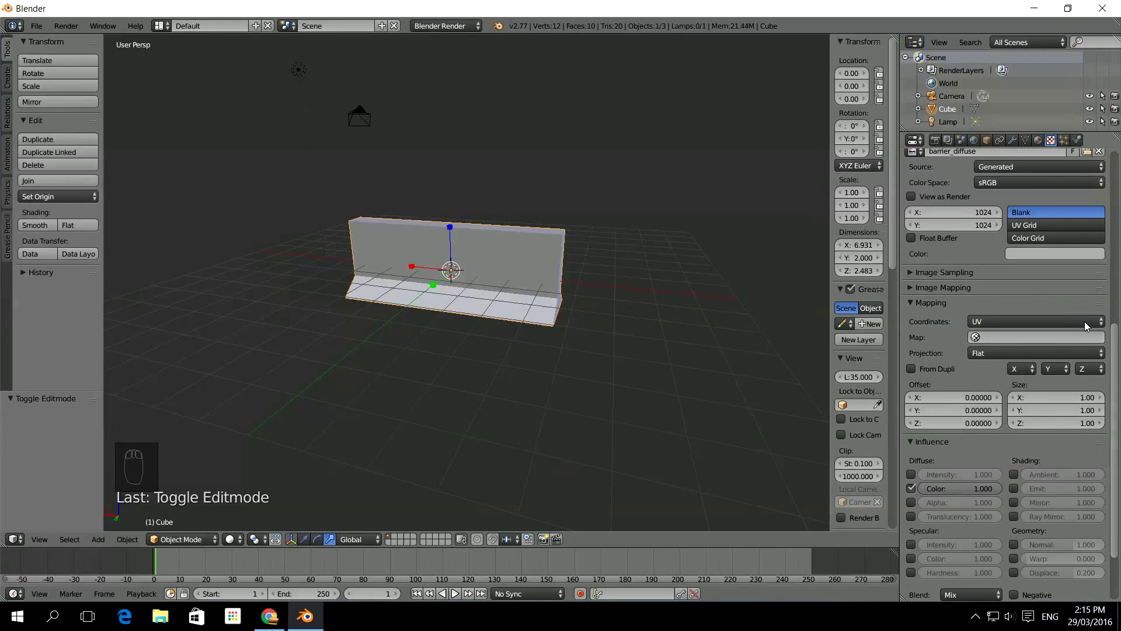
pyautogui.scroll(10, 1088, 326)
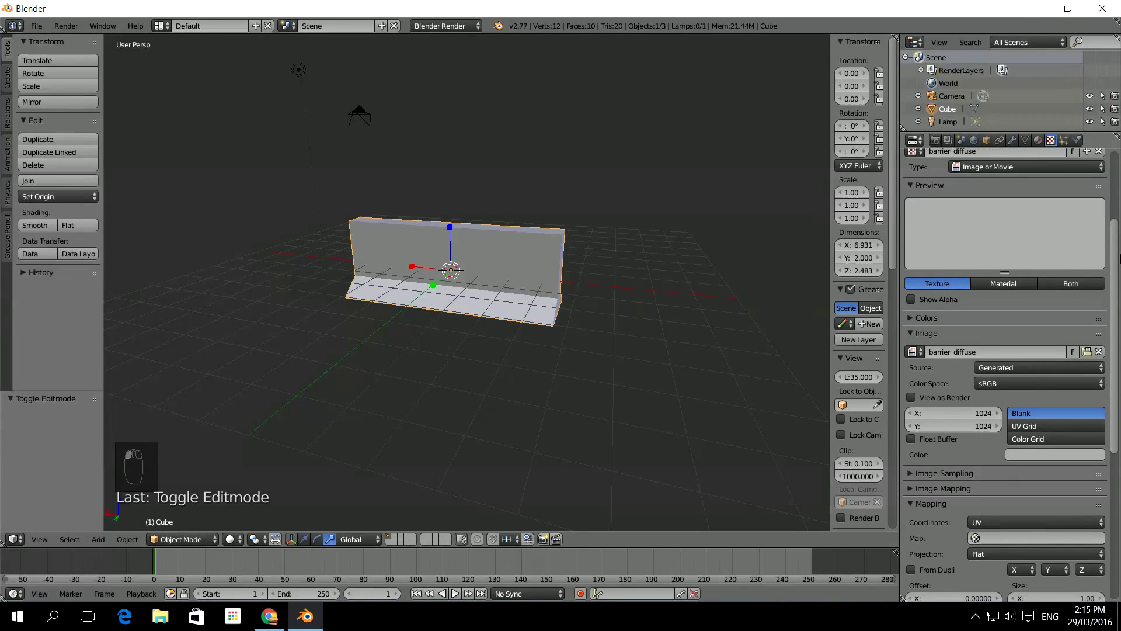
pyautogui.scroll(5, 1004, 327)
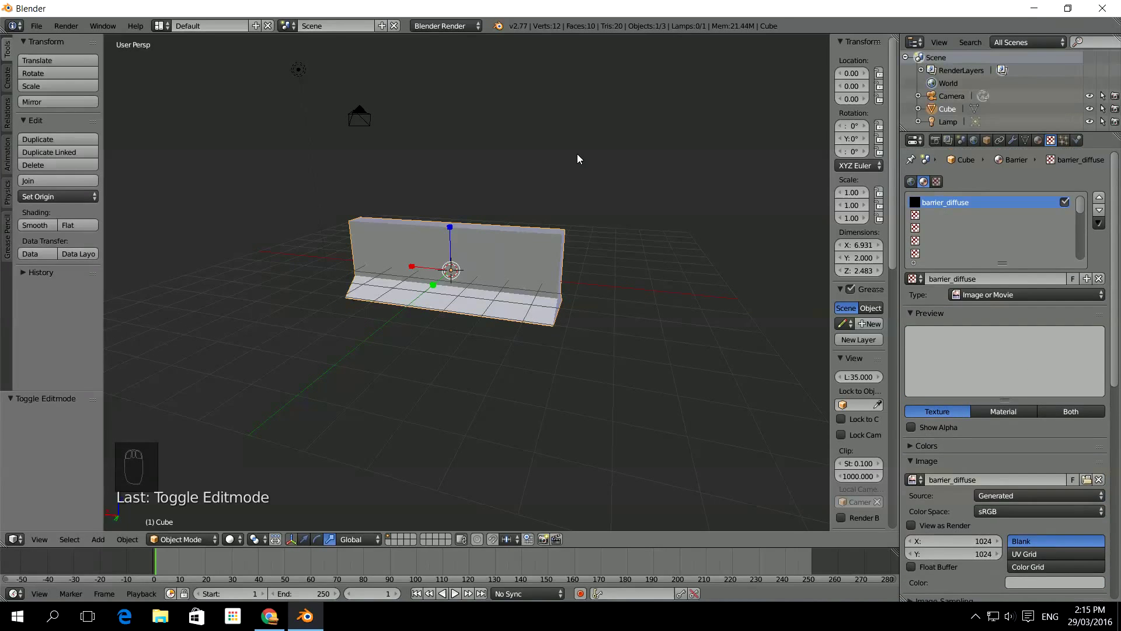
pyautogui.moveTo(895, 39); pyautogui.dragTo(490, 231)
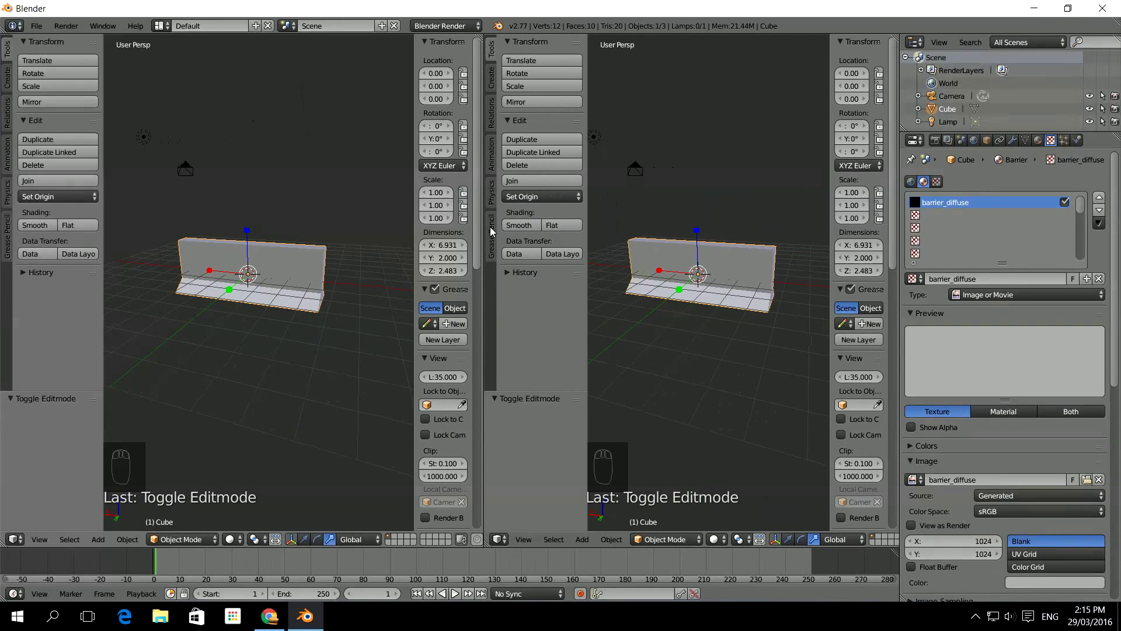
pyautogui.click(499, 539)
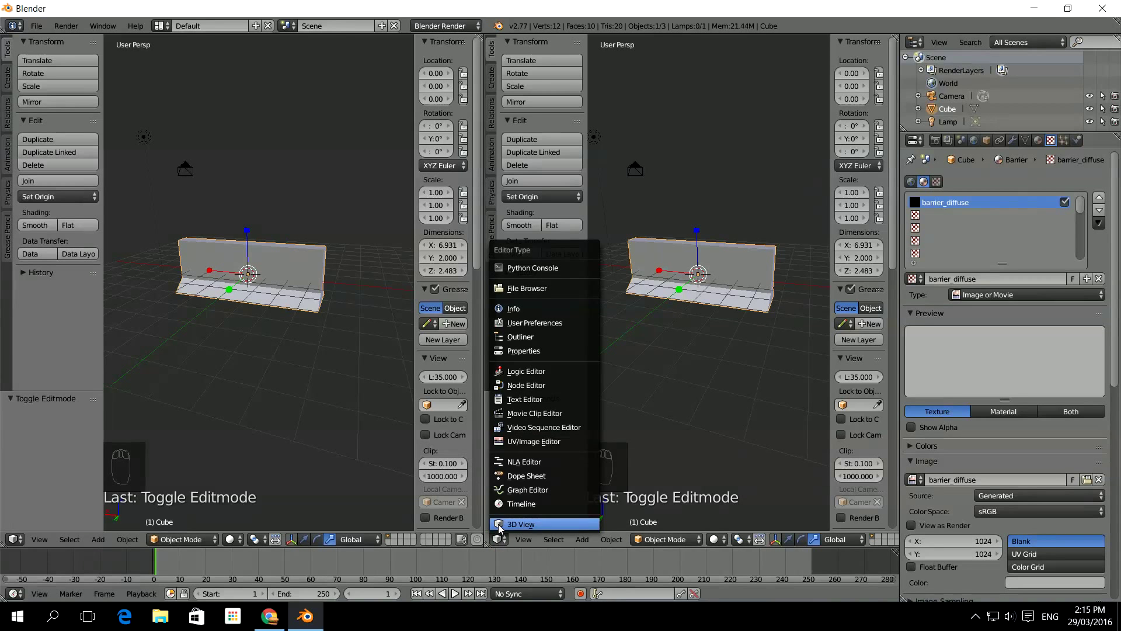
pyautogui.click(531, 442)
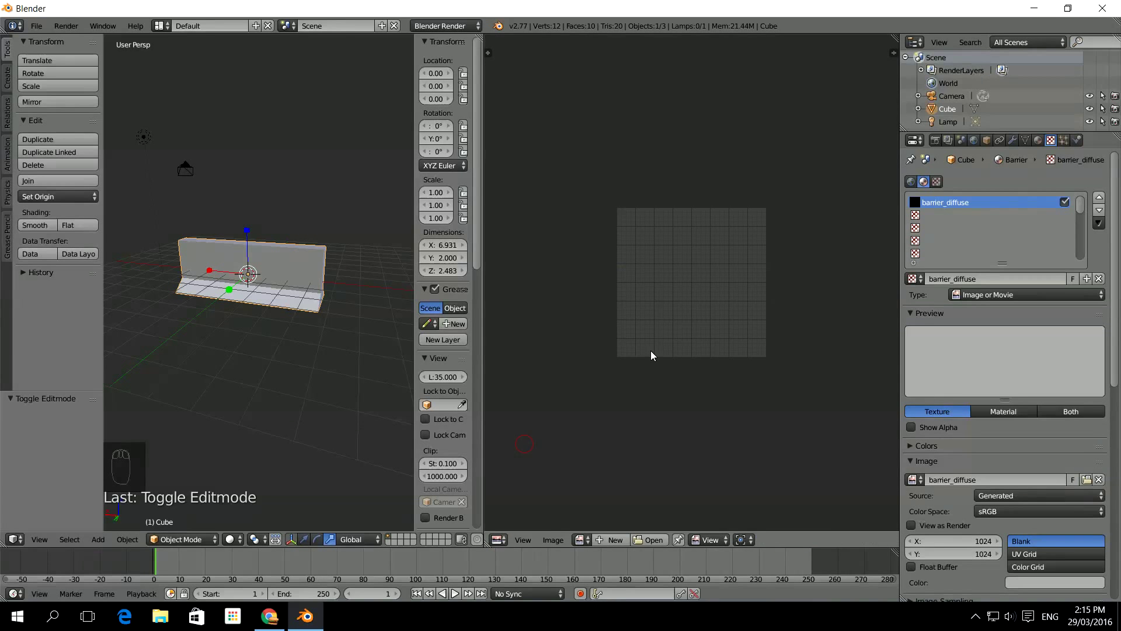
# Enter Edit Mode with the whole barrier mesh selected and show the barrier_diffuse image behind its UV layout.
pyautogui.press('Tab')
pyautogui.press('a')
pyautogui.press('a')
pyautogui.press('a')
pyautogui.press('a')
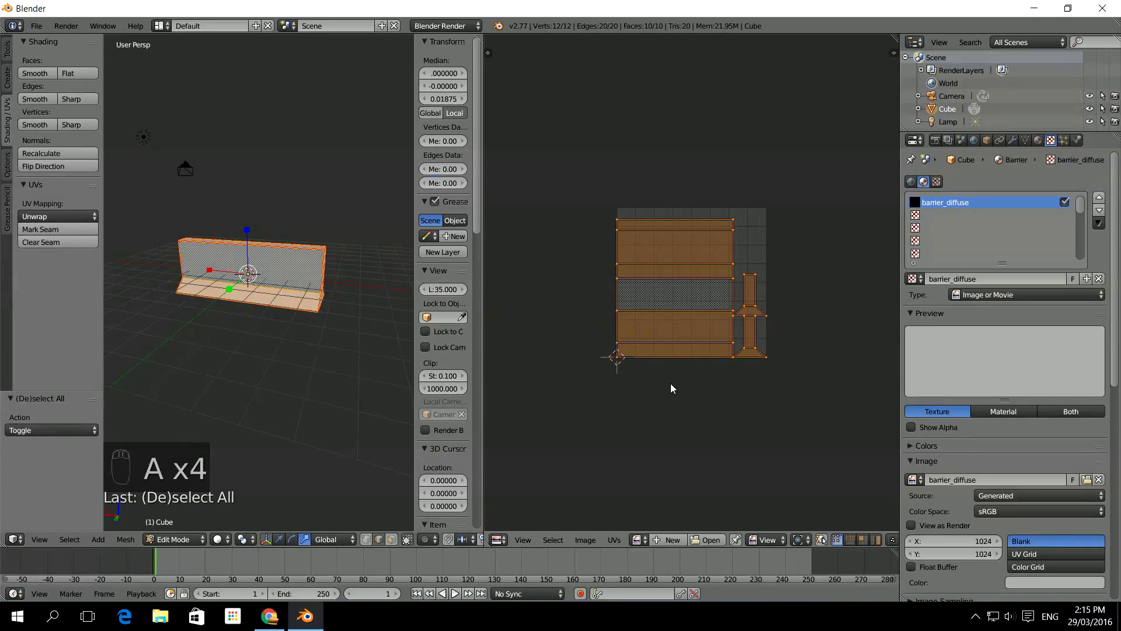
pyautogui.click(639, 540)
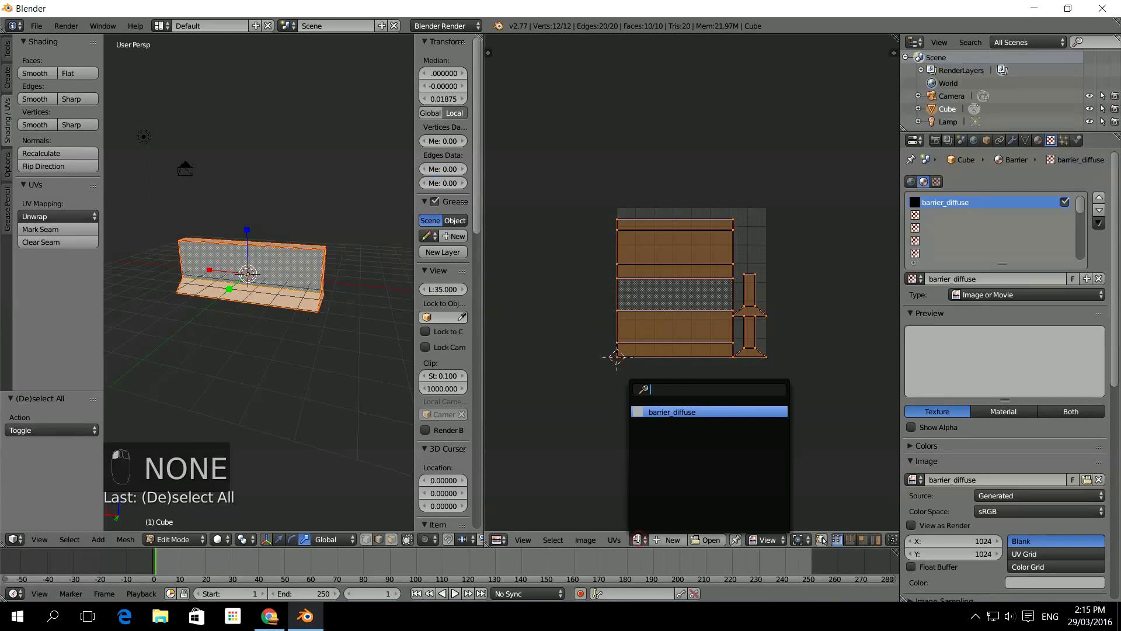
pyautogui.click(675, 412)
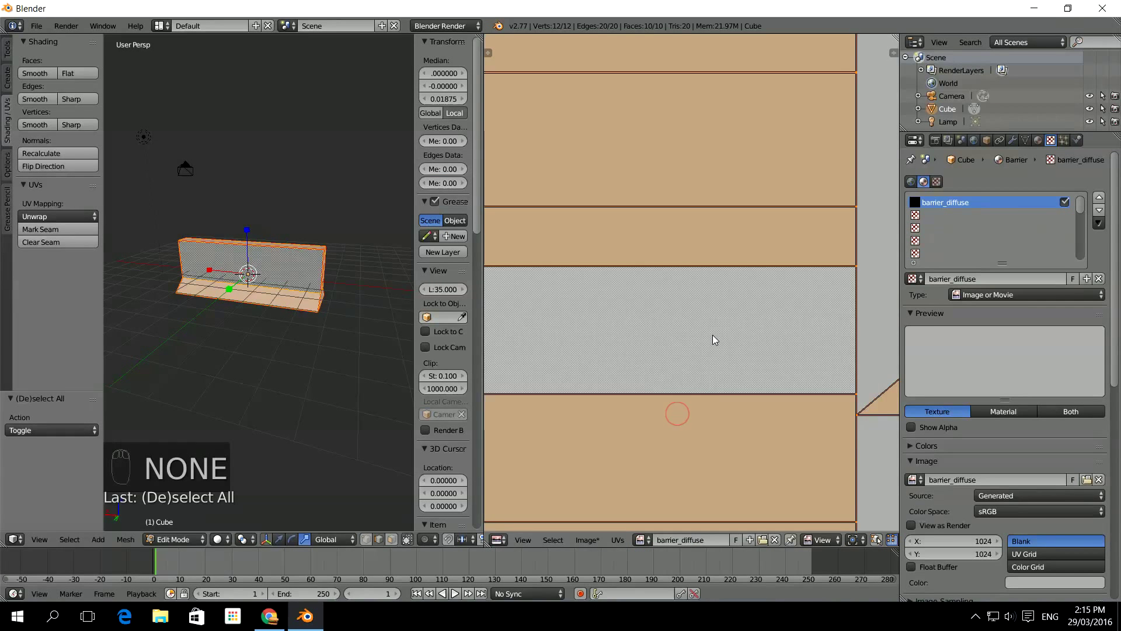
pyautogui.scroll(-6, 713, 336)
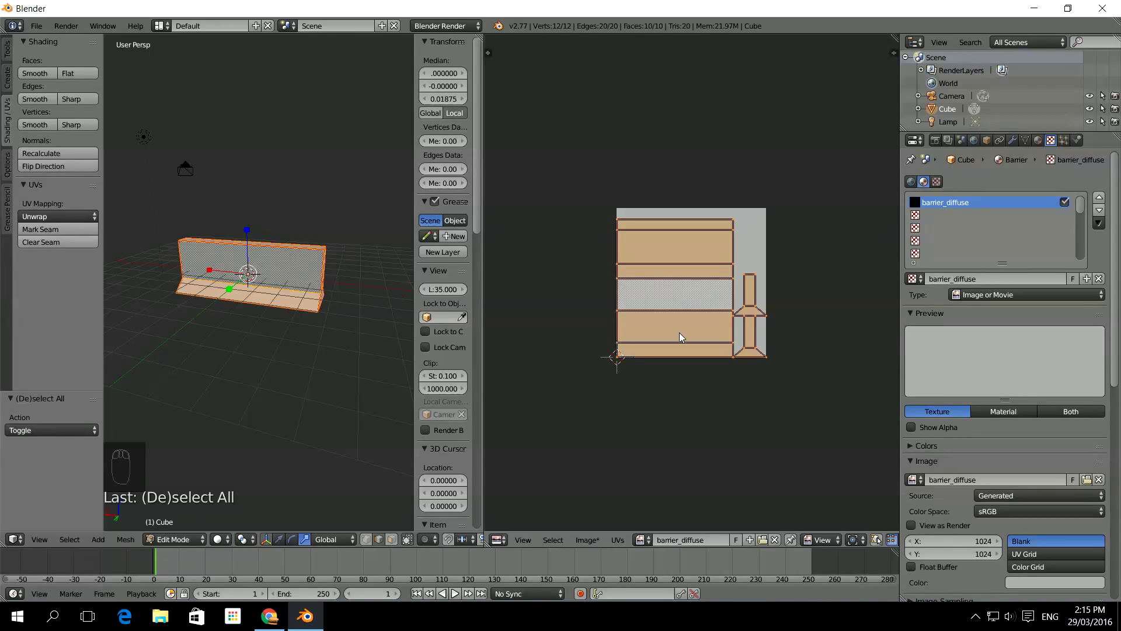
pyautogui.click(589, 539)
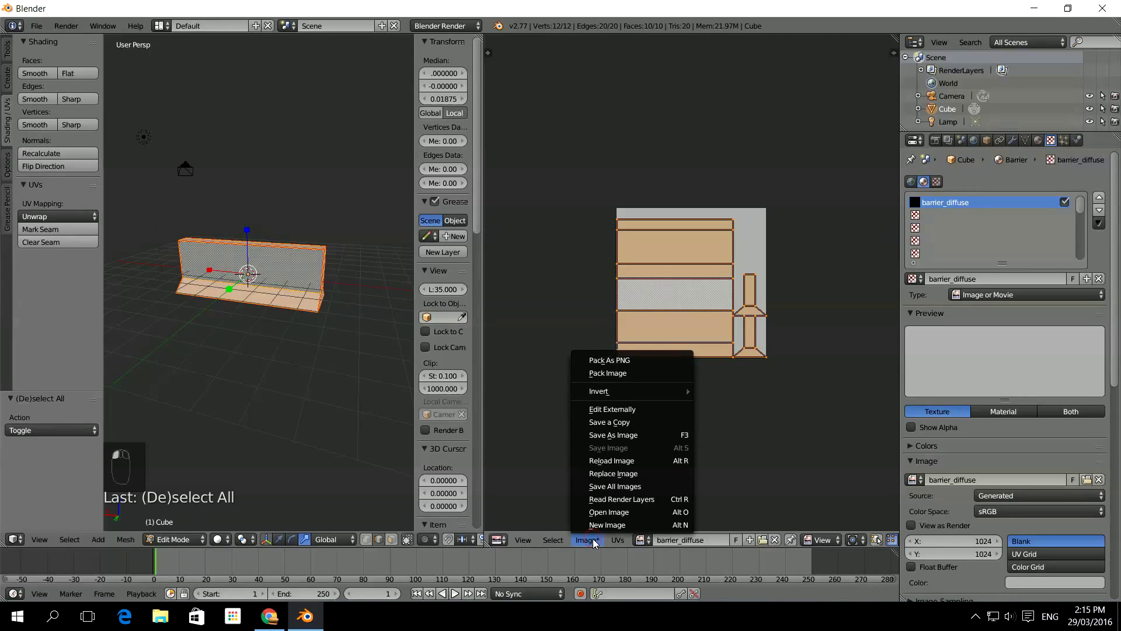
pyautogui.click(639, 434)
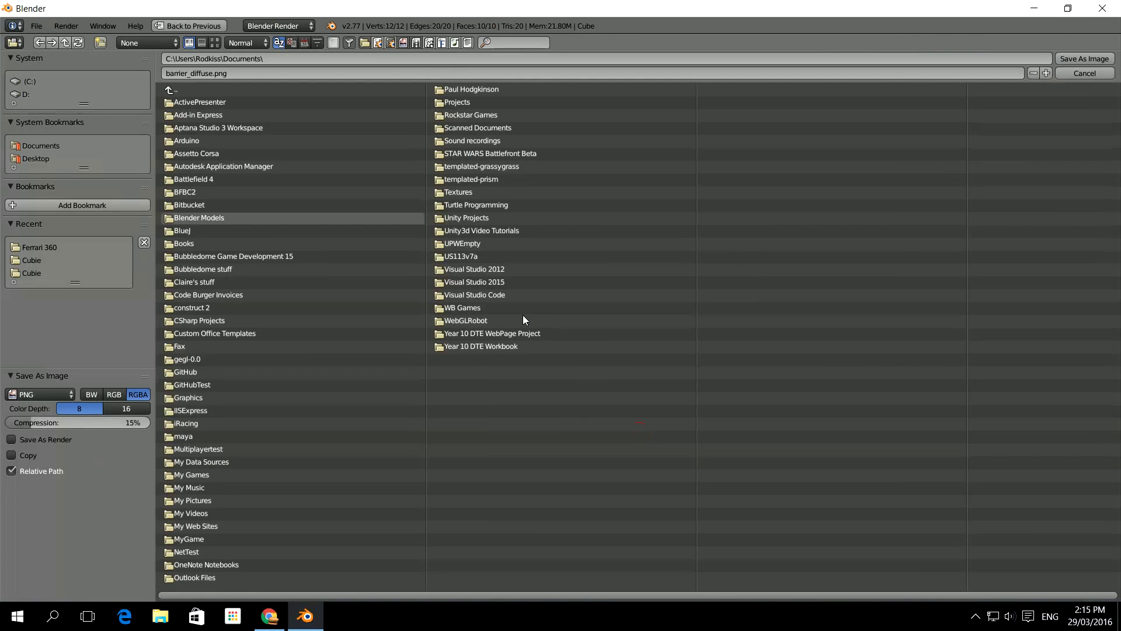
pyautogui.click(184, 90)
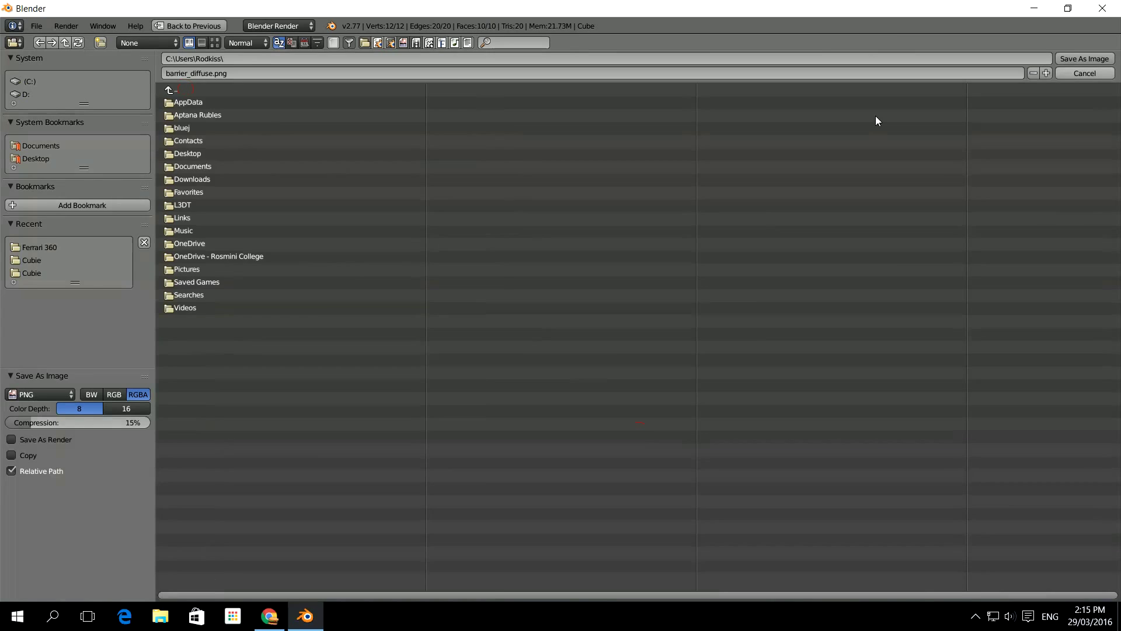
pyautogui.click(1085, 73)
# Start saving the project as a new Blender file and create a folder named Barrier inside Blender Models.
pyautogui.click(36, 25)
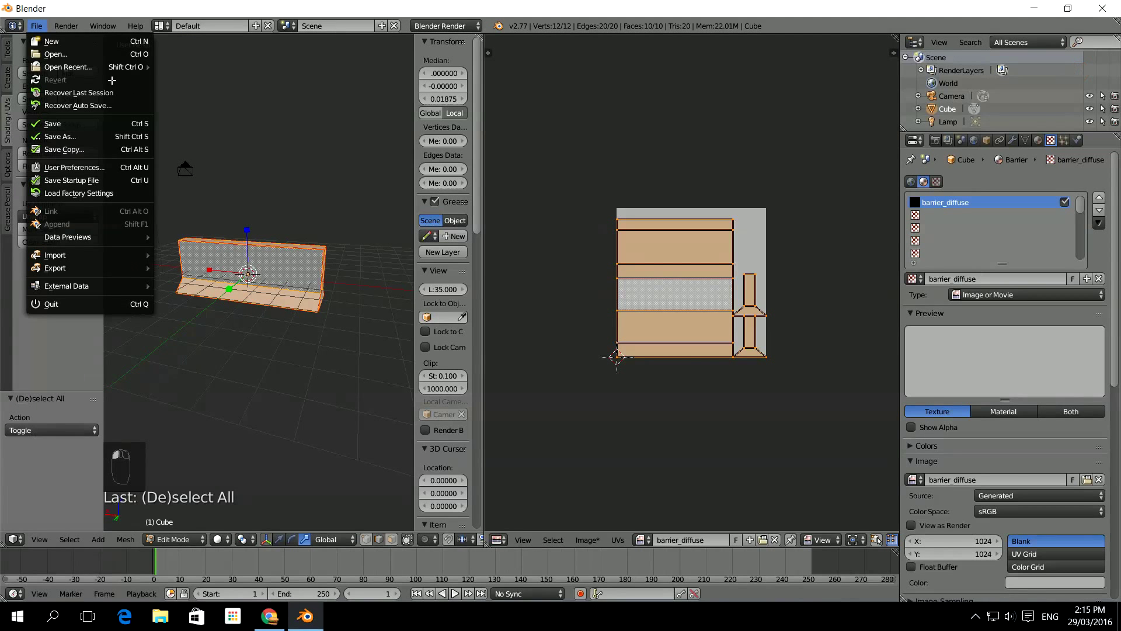
pyautogui.click(61, 136)
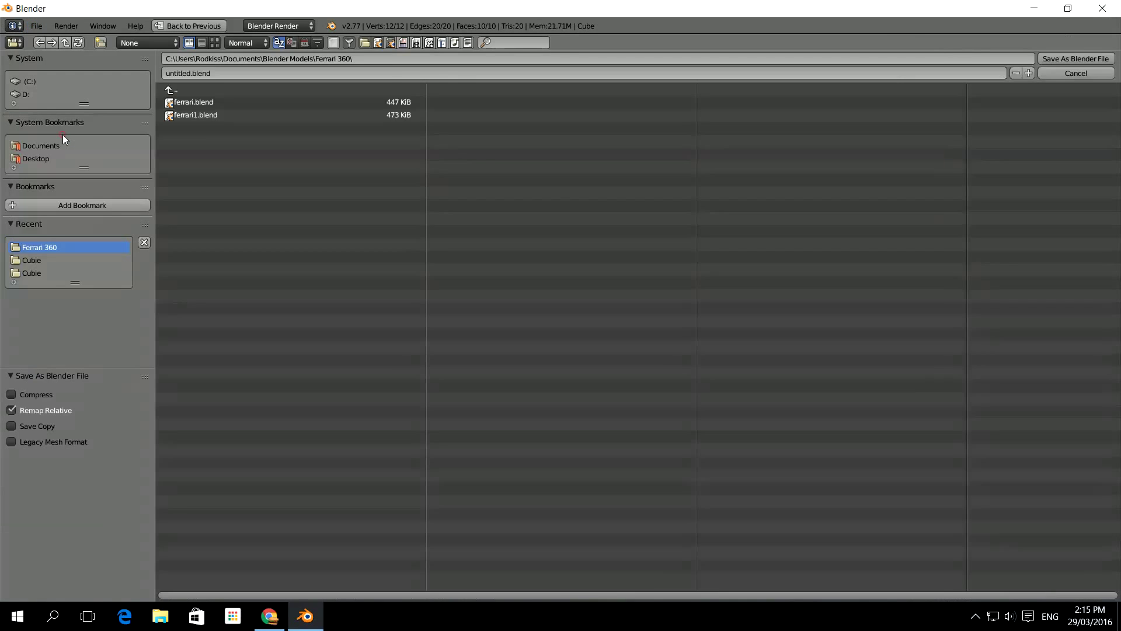
pyautogui.click(186, 90)
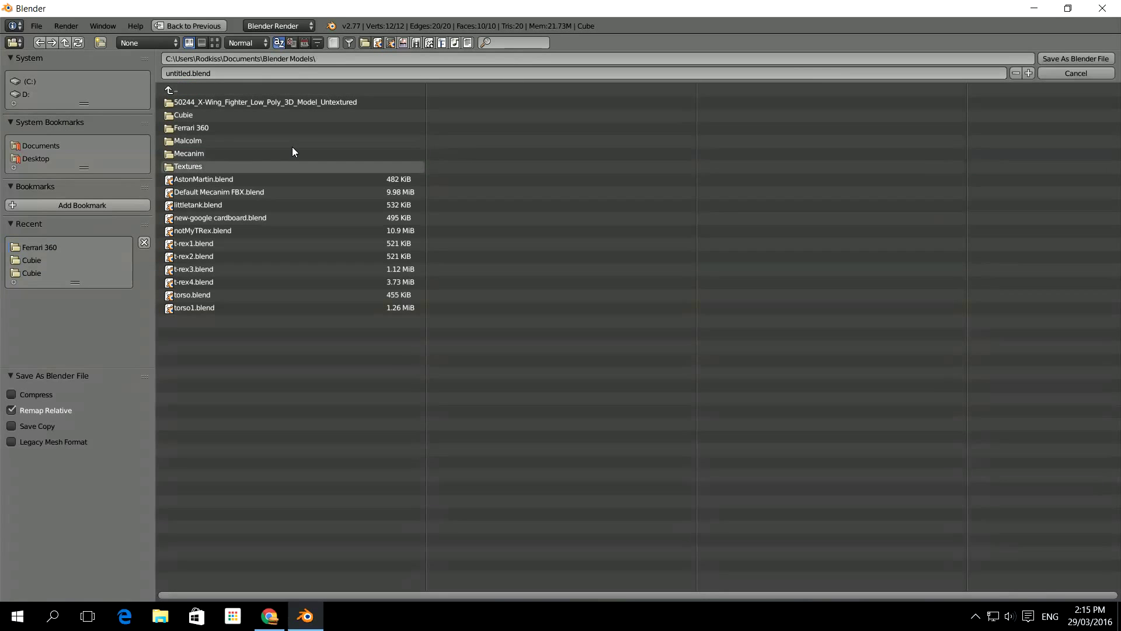
pyautogui.click(101, 42)
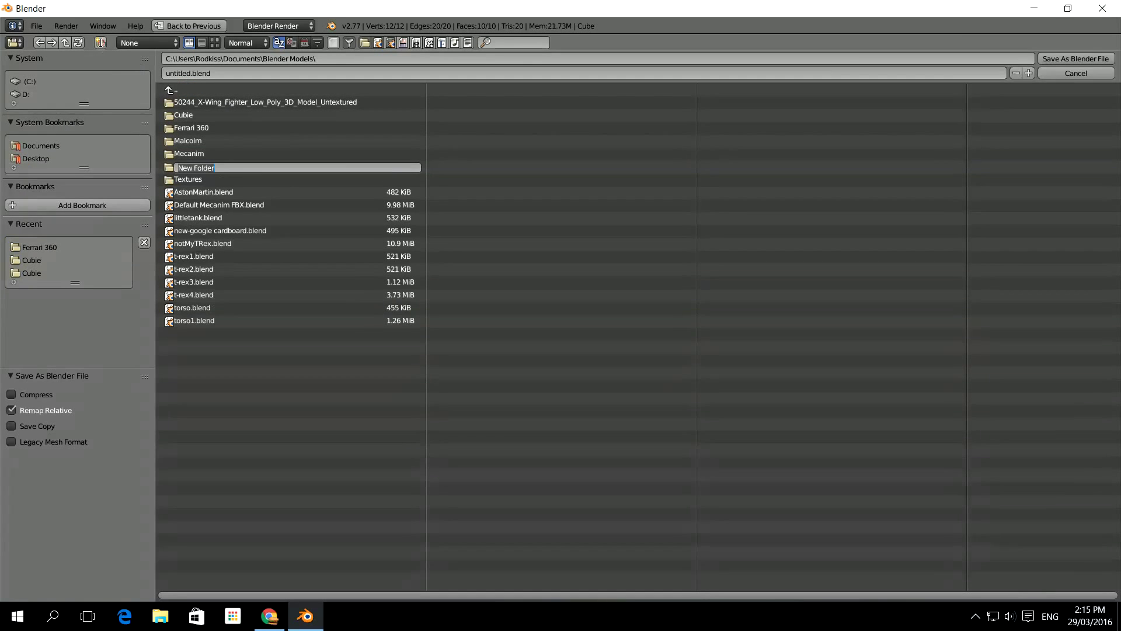
pyautogui.write('Barr')
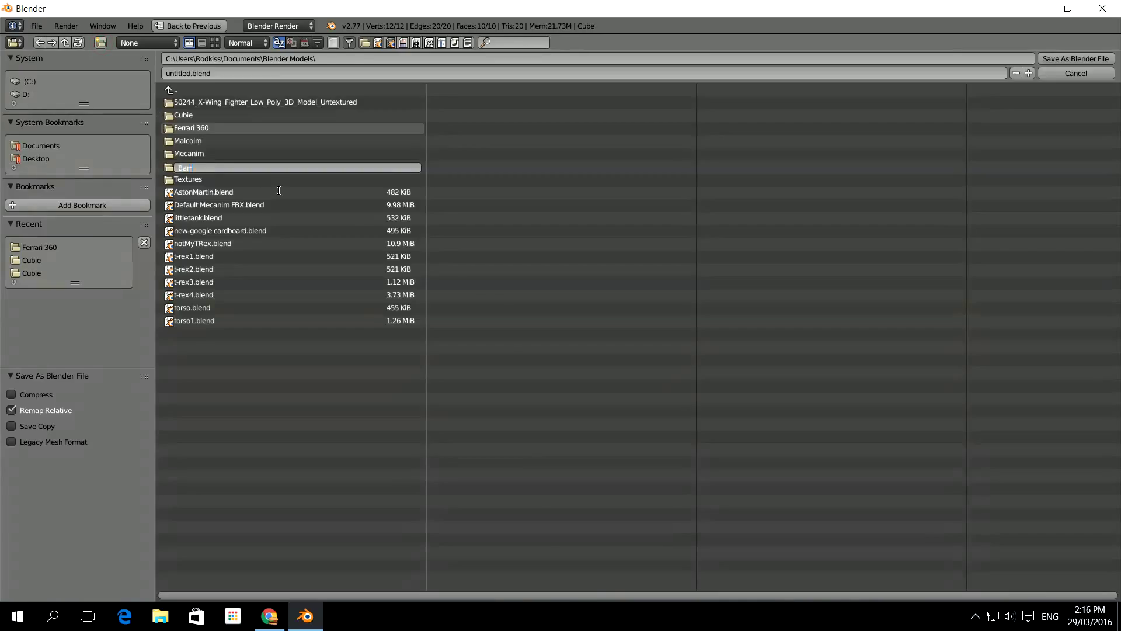
pyautogui.write('Barrier')
pyautogui.press('Return')
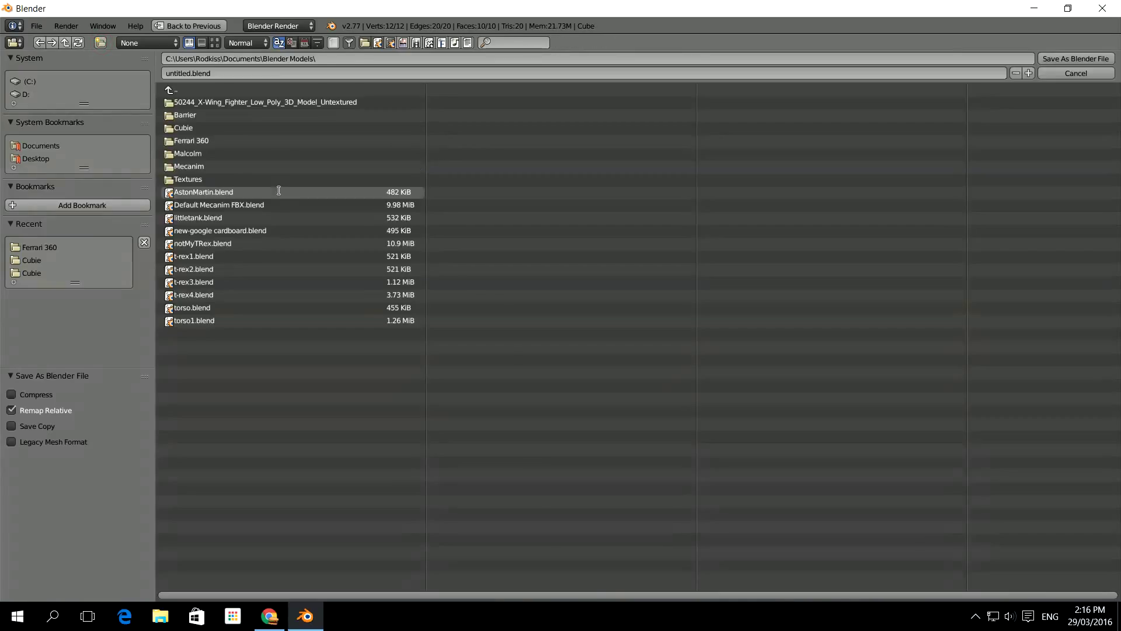
# Save the project in the new Barrier folder under the name barrier.
pyautogui.doubleClick(205, 116)
pyautogui.click(242, 73)
pyautogui.write('ba')
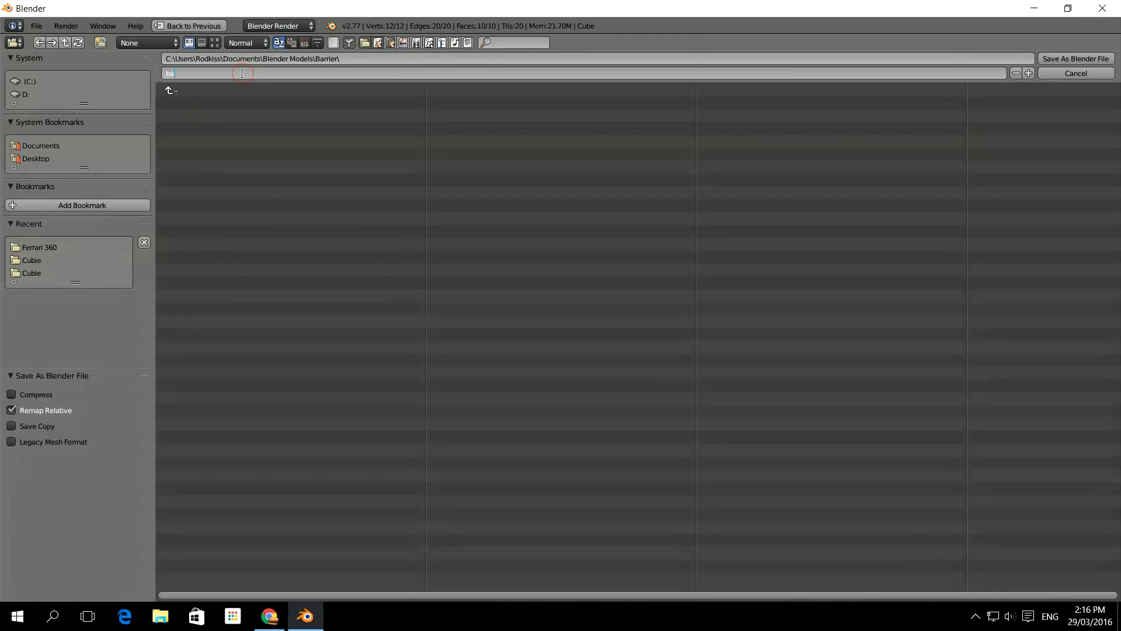
pyautogui.write('rrier')
pyautogui.press('Return')
pyautogui.click(1076, 59)
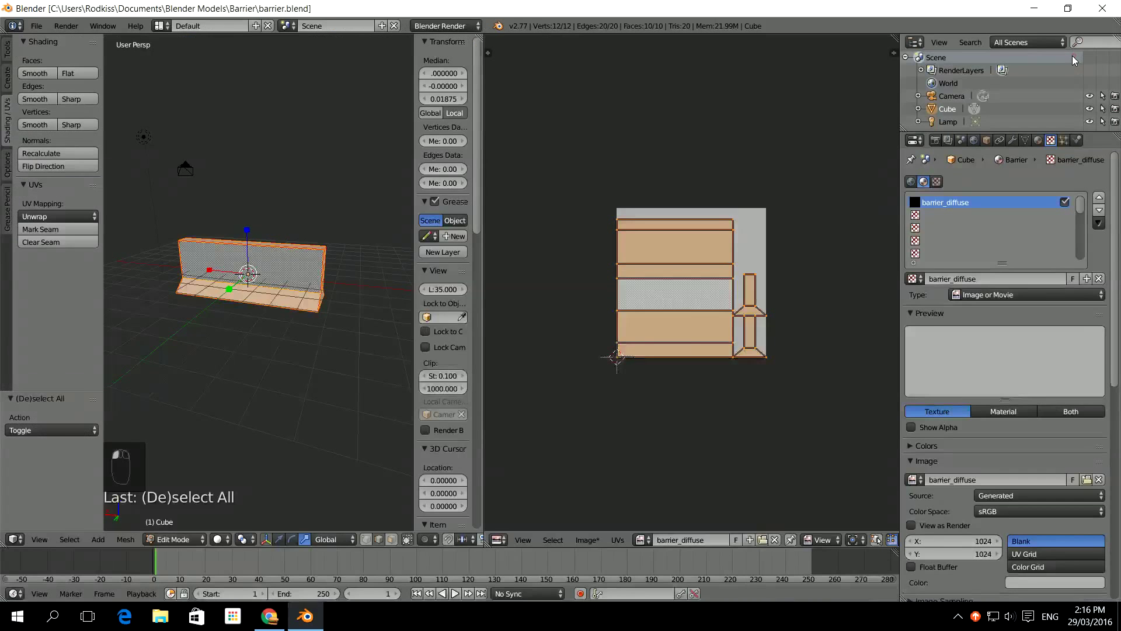
# Save the barrier_diffuse image as barrier_diffuse.png in the Barrier folder.
pyautogui.click(596, 542)
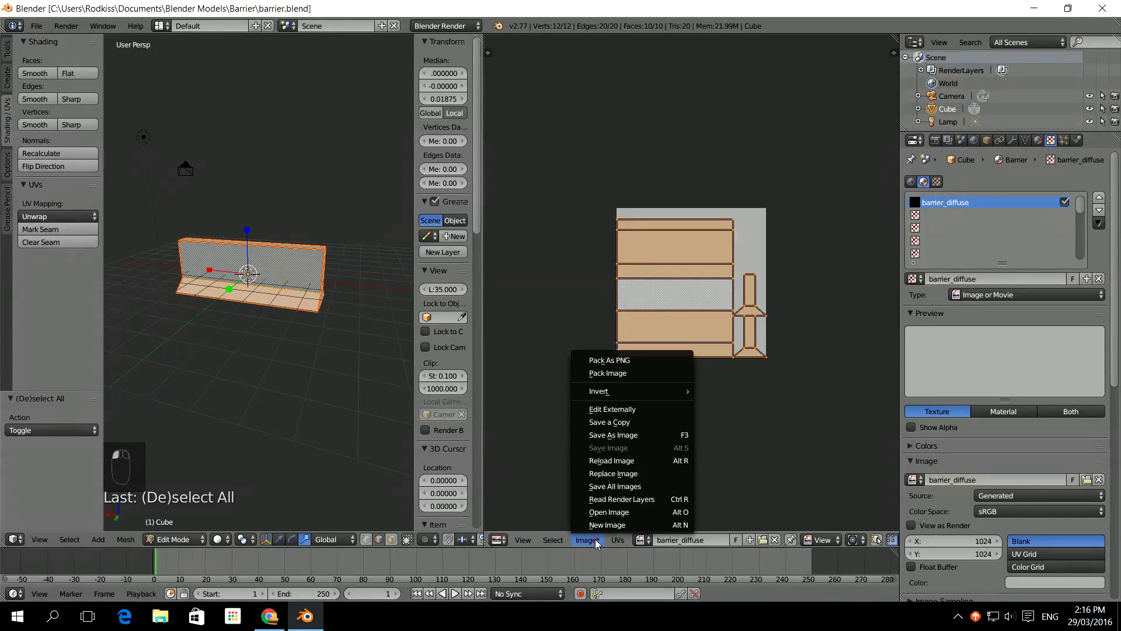
pyautogui.click(623, 435)
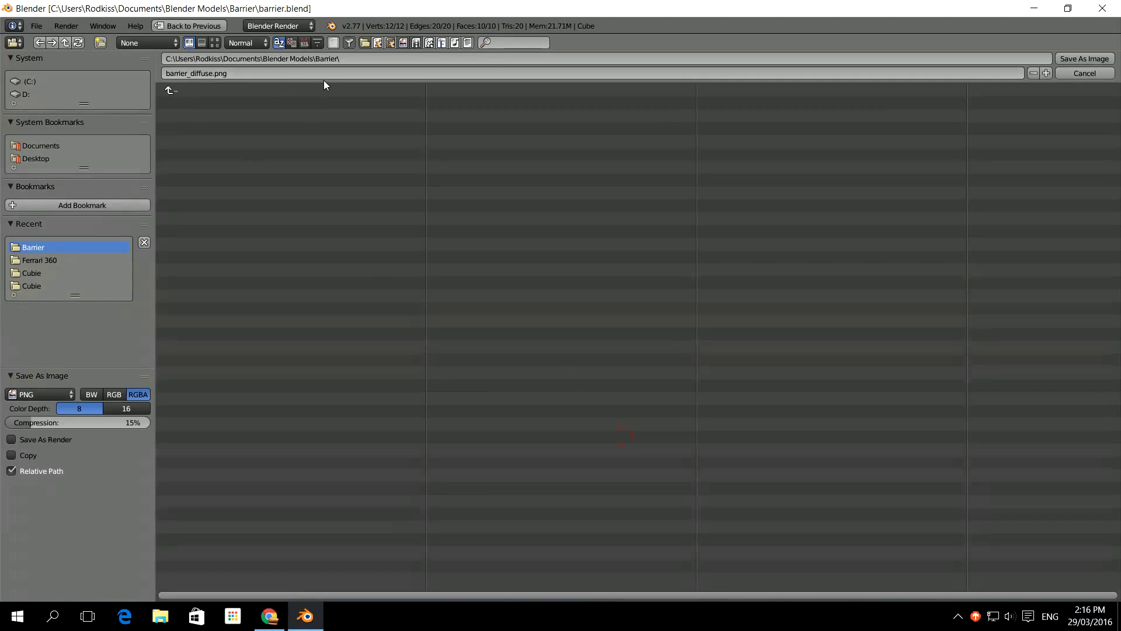
pyautogui.click(1073, 59)
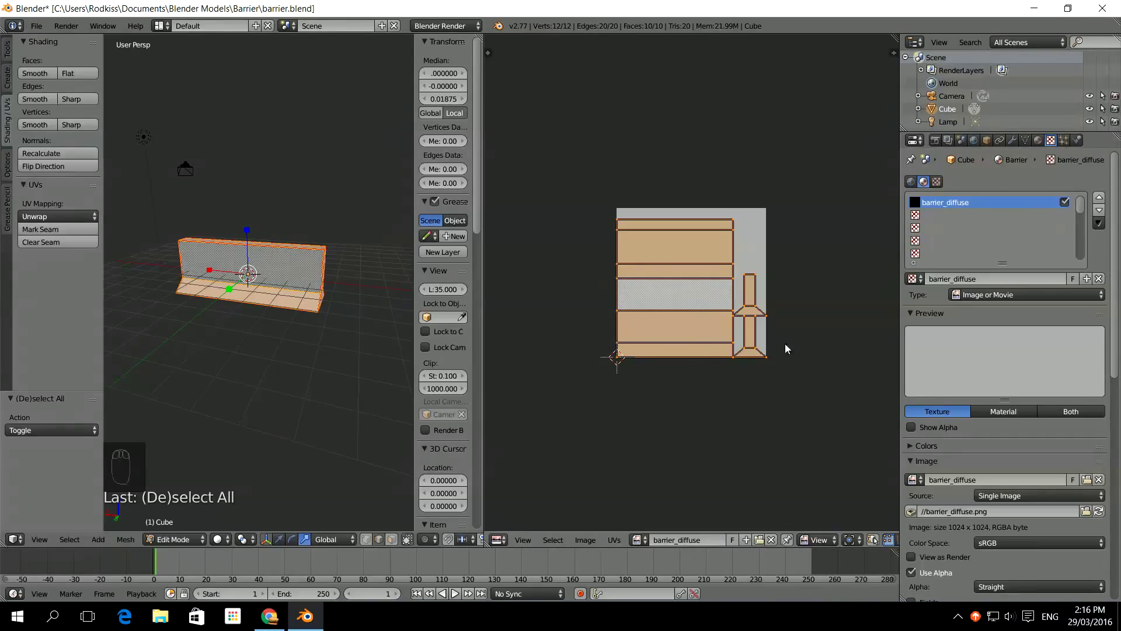
# Add a new texture in the Barrier material's second slot and name it barrier_normal.
pyautogui.click(966, 215)
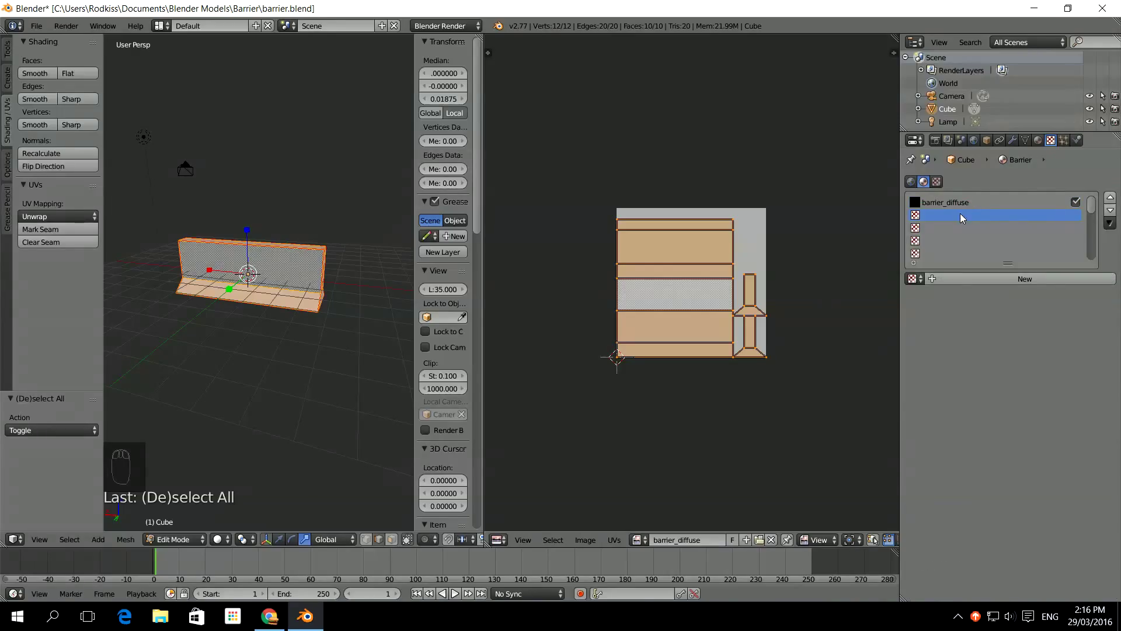
pyautogui.click(956, 279)
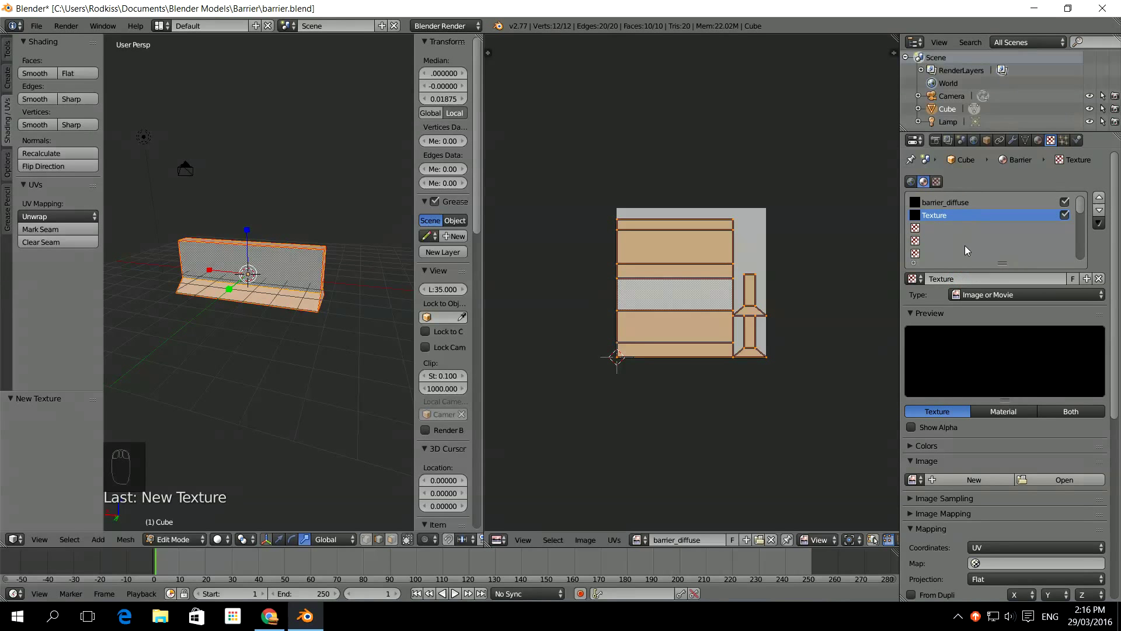
pyautogui.click(960, 278)
pyautogui.write('barrier')
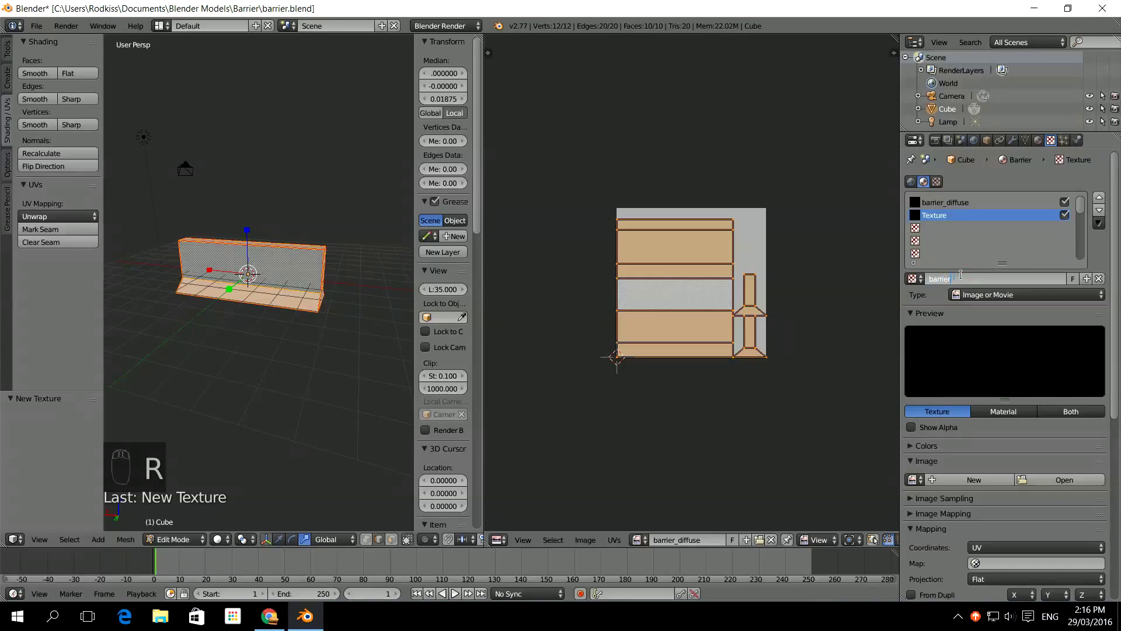
pyautogui.write('_normal')
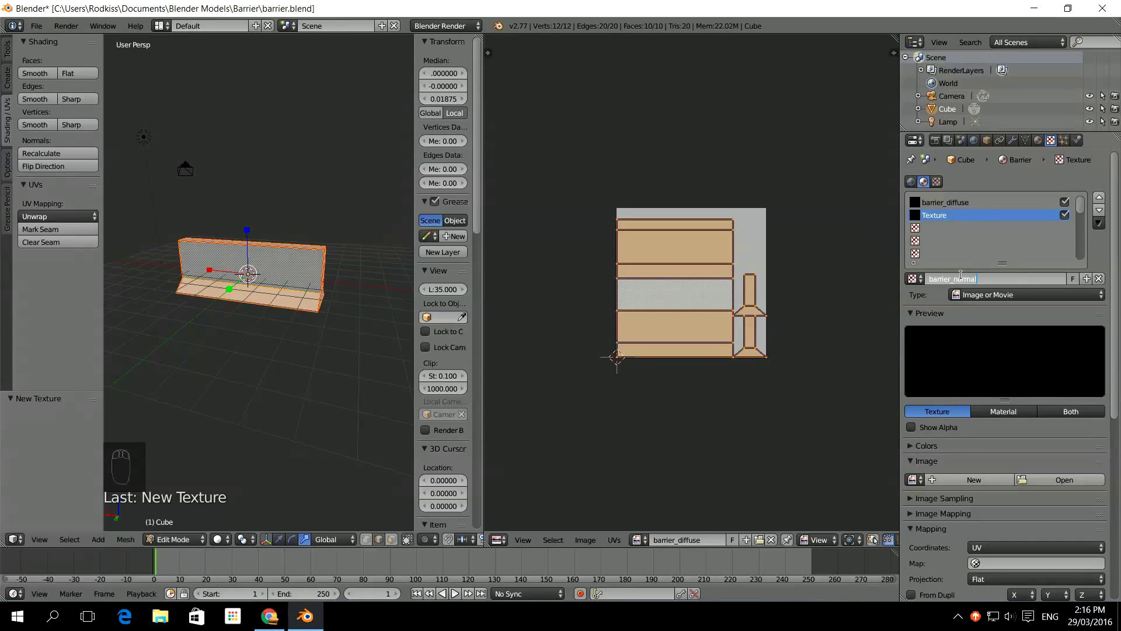
pyautogui.press('Return')
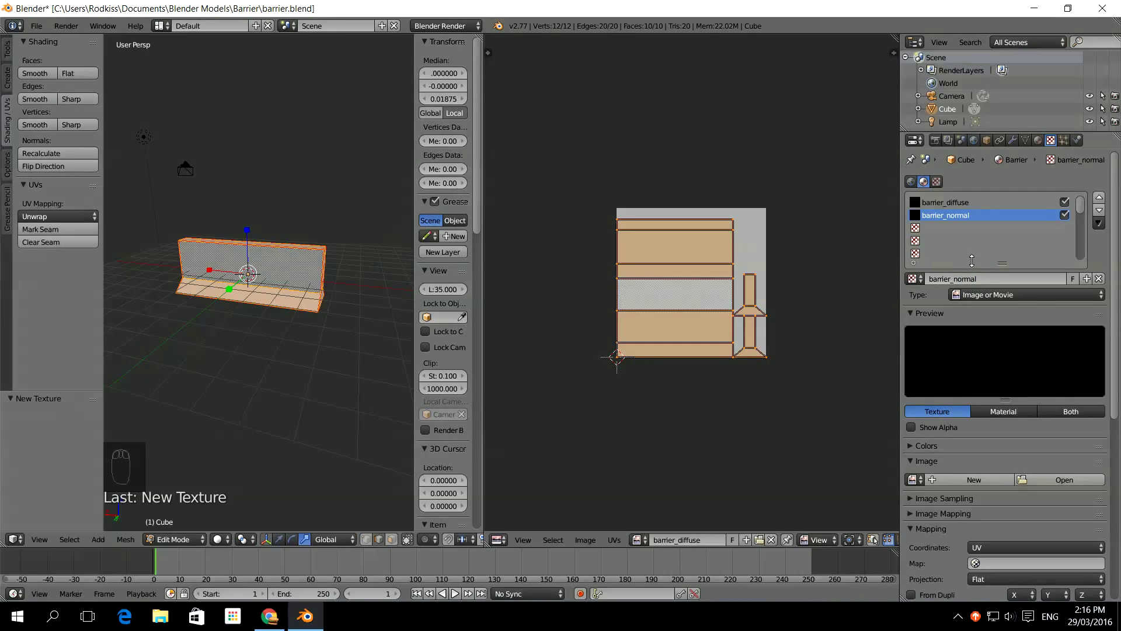
# Create a new blank 1024 × 1024 px image named barrier_normal for the barrier_normal texture.
pyautogui.scroll(-8, 970, 310)
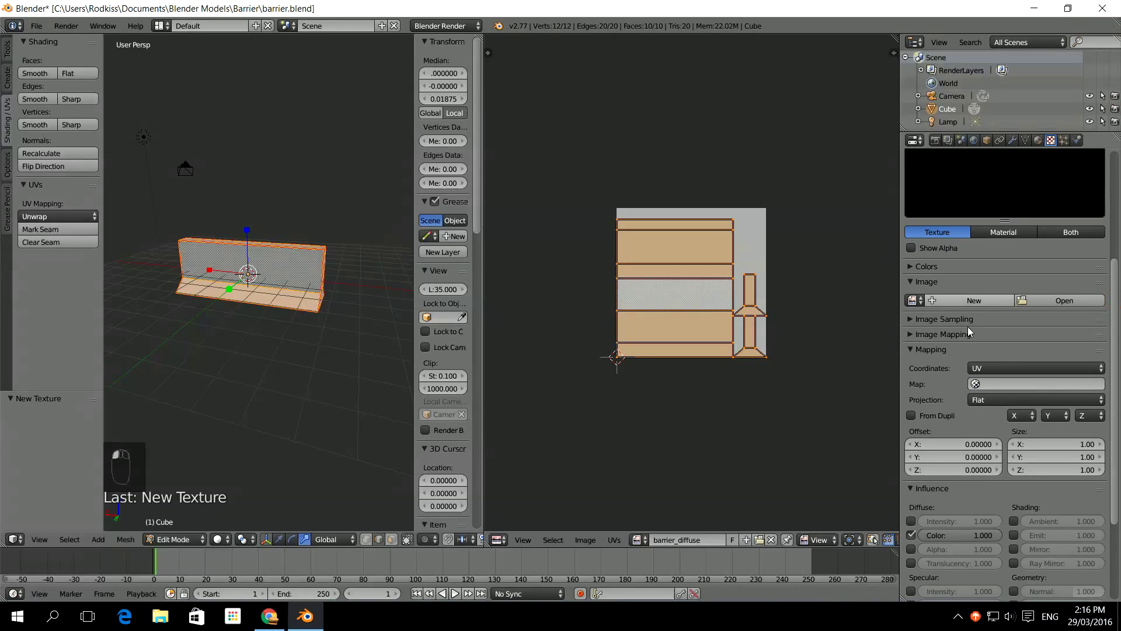
pyautogui.click(955, 298)
pyautogui.click(986, 288)
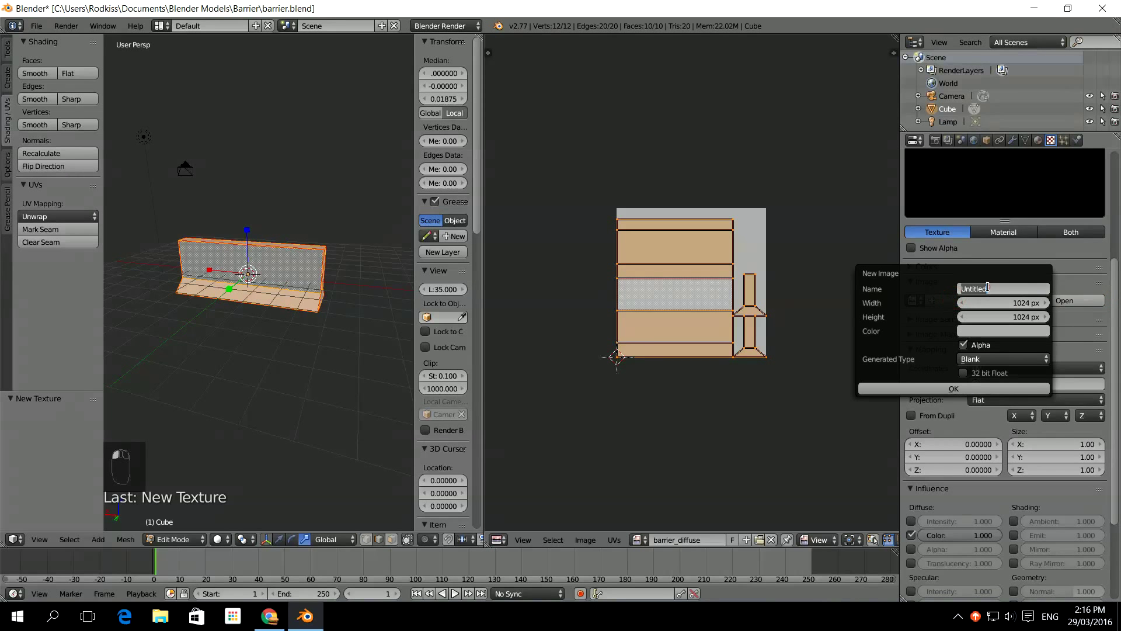
pyautogui.write('barrier_normal')
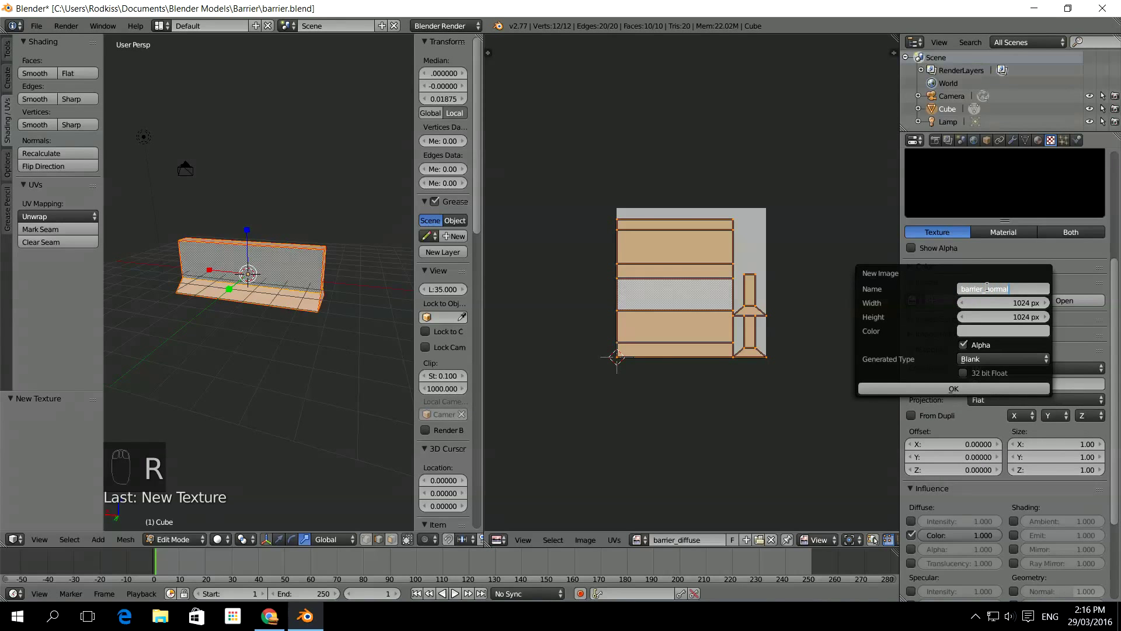
pyautogui.press('Return')
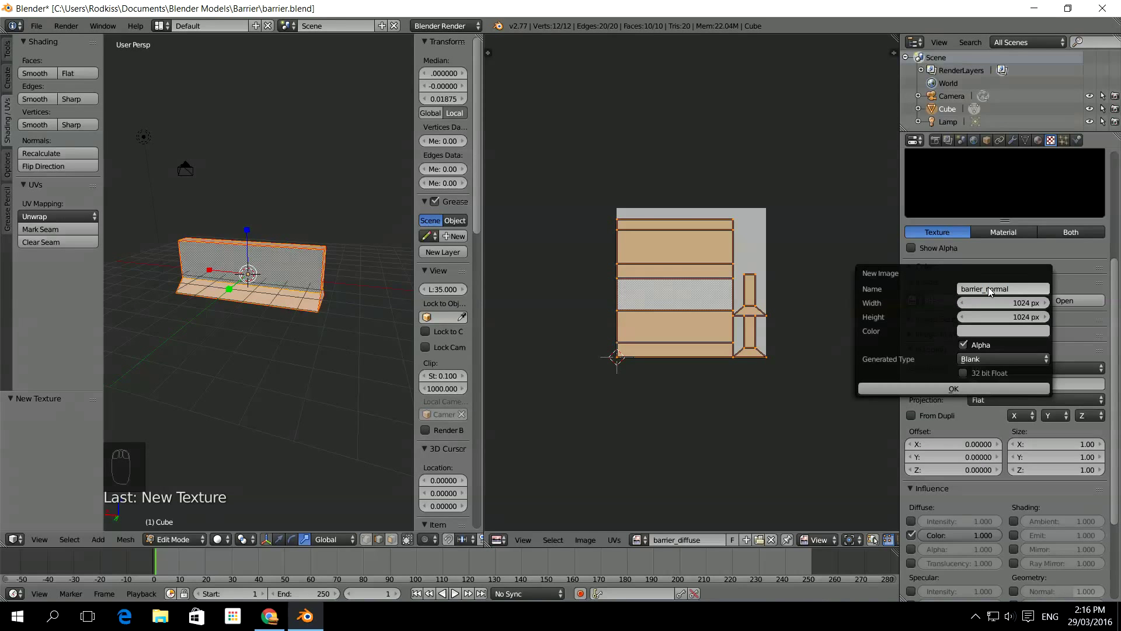
pyautogui.click(986, 387)
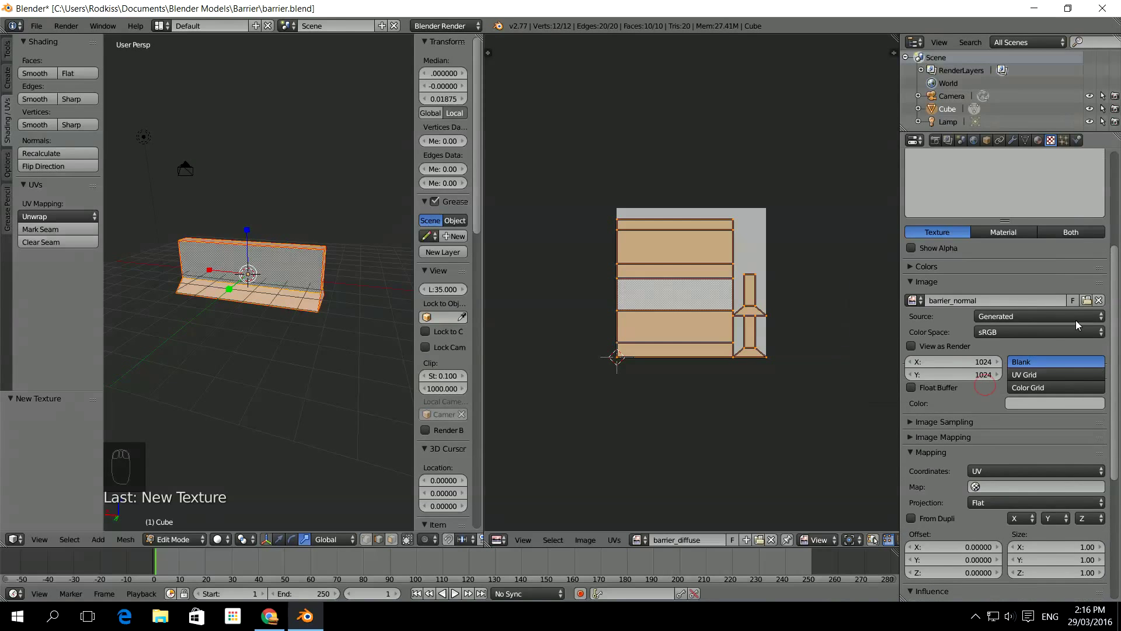
pyautogui.moveTo(1116, 281); pyautogui.dragTo(1115, 370)
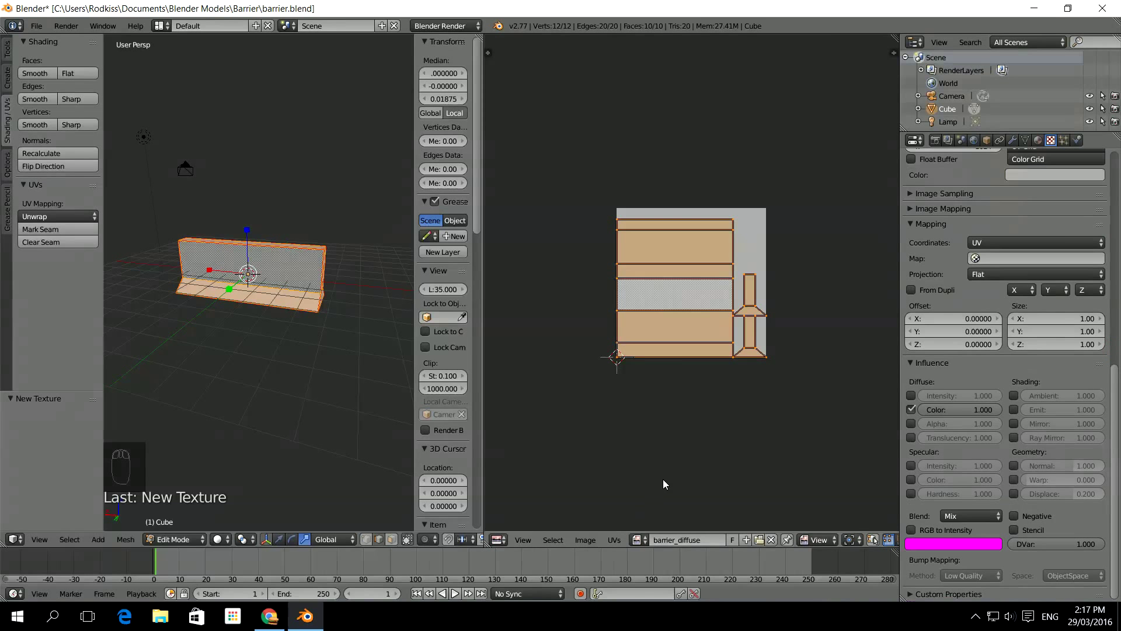
# Save the barrier_normal image as barrier_normal.png in the Barrier folder.
pyautogui.scroll(15, 1064, 366)
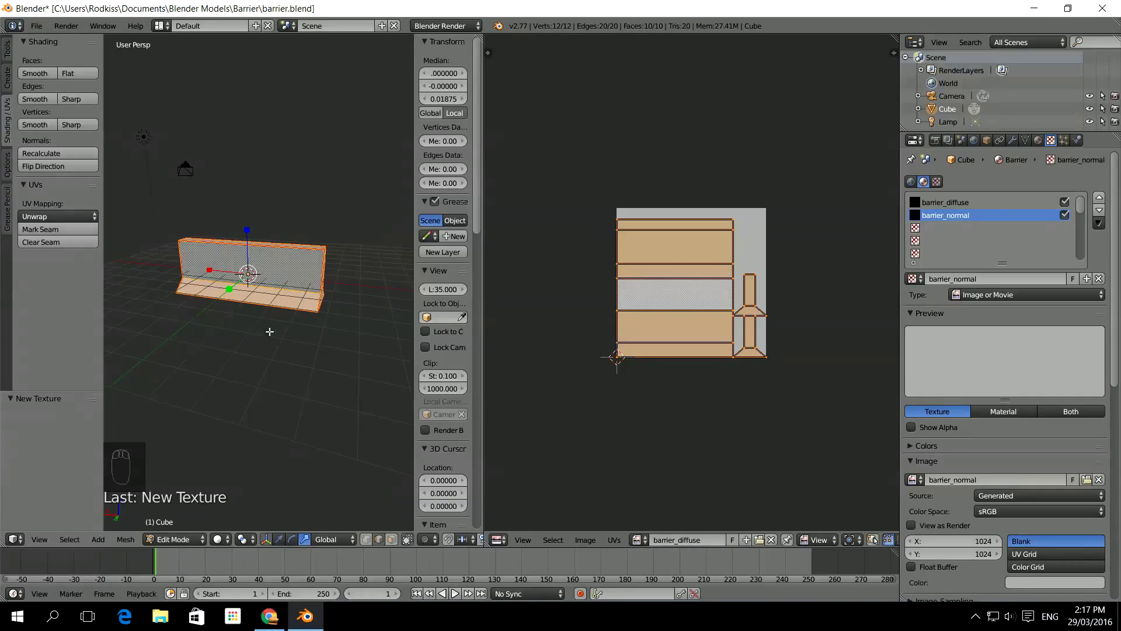
pyautogui.click(641, 539)
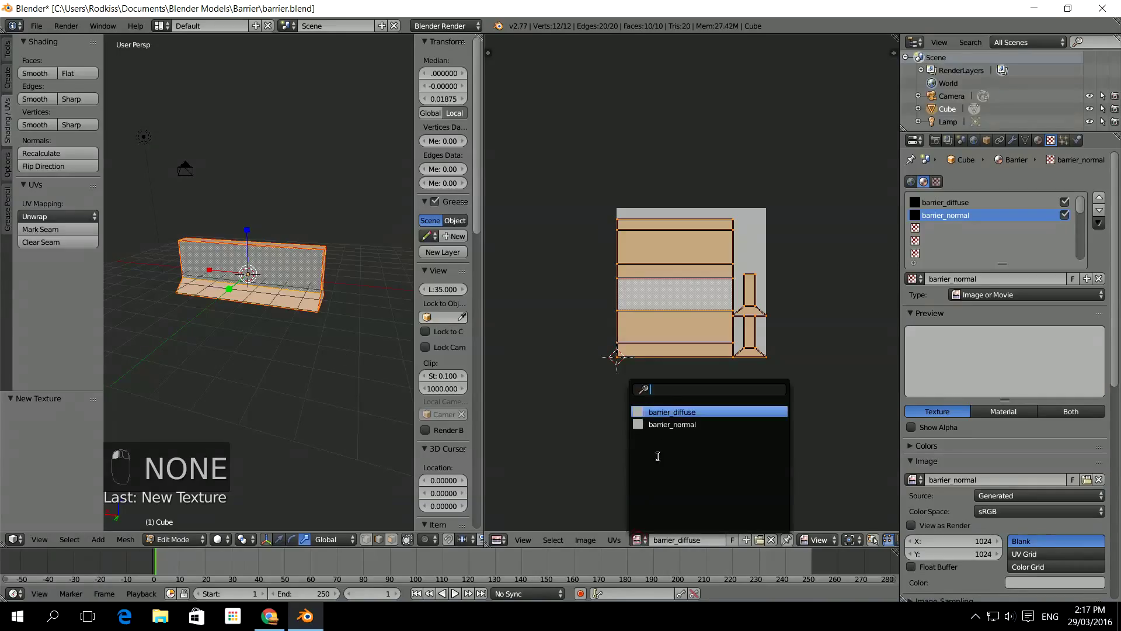
pyautogui.click(673, 425)
pyautogui.click(590, 540)
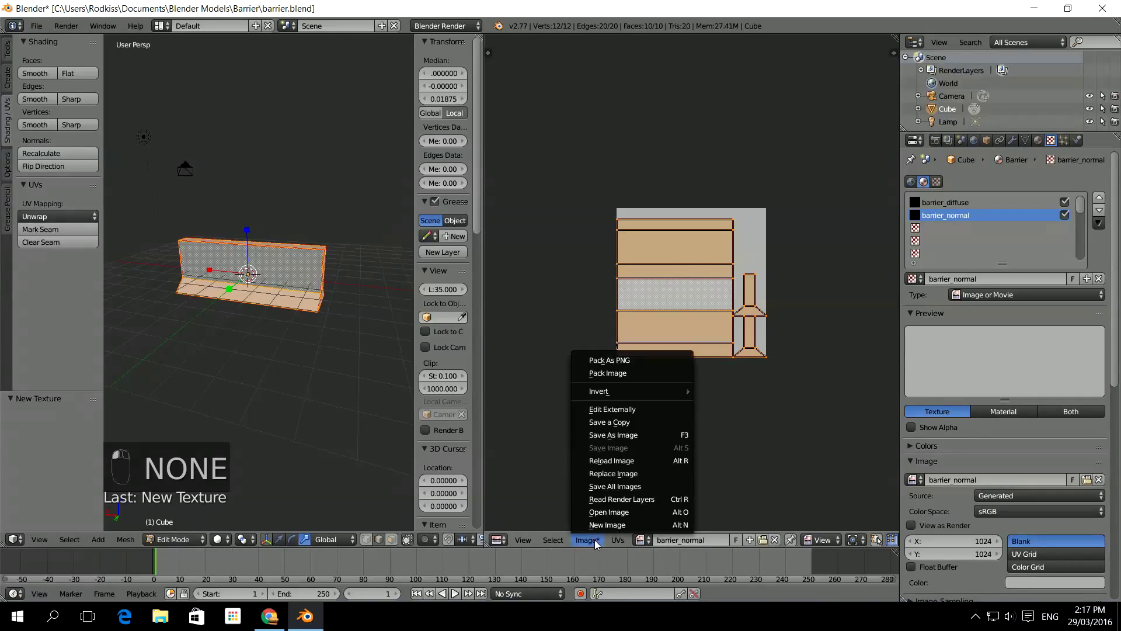
pyautogui.click(626, 435)
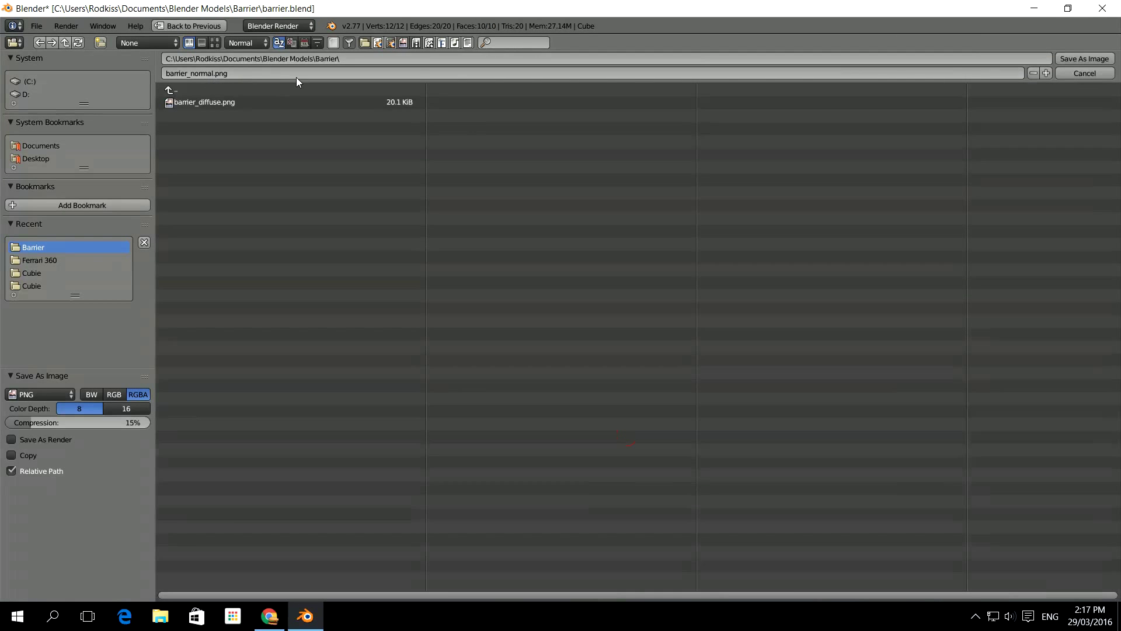
pyautogui.click(1071, 58)
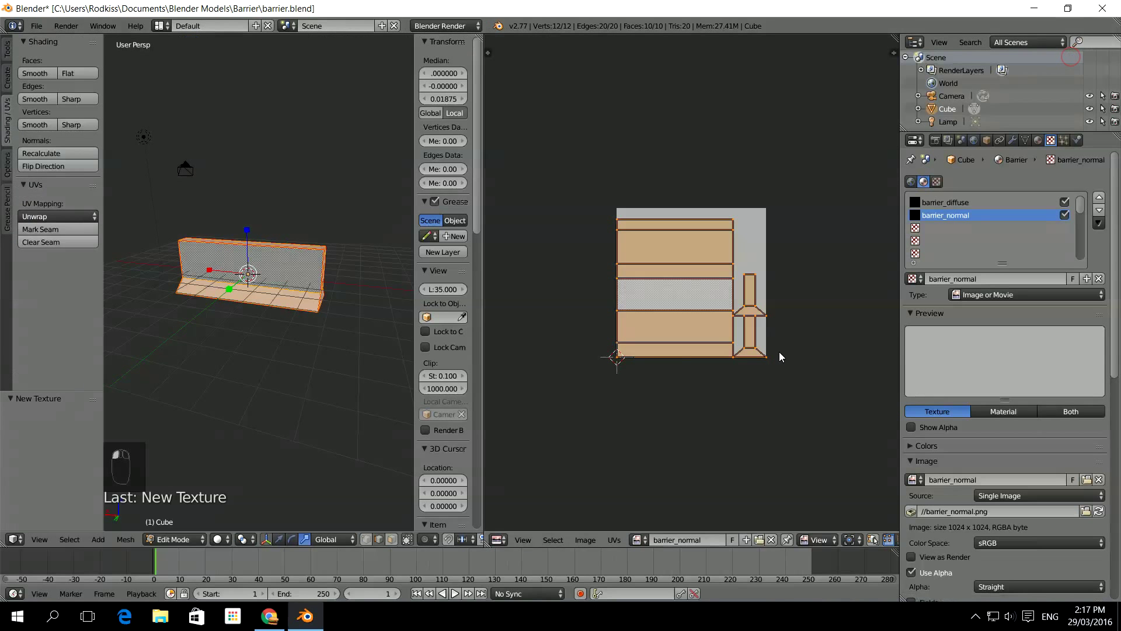
# Compare the barrier_diffuse and barrier_normal images behind the UV layout, ending on barrier_diffuse.
pyautogui.click(638, 540)
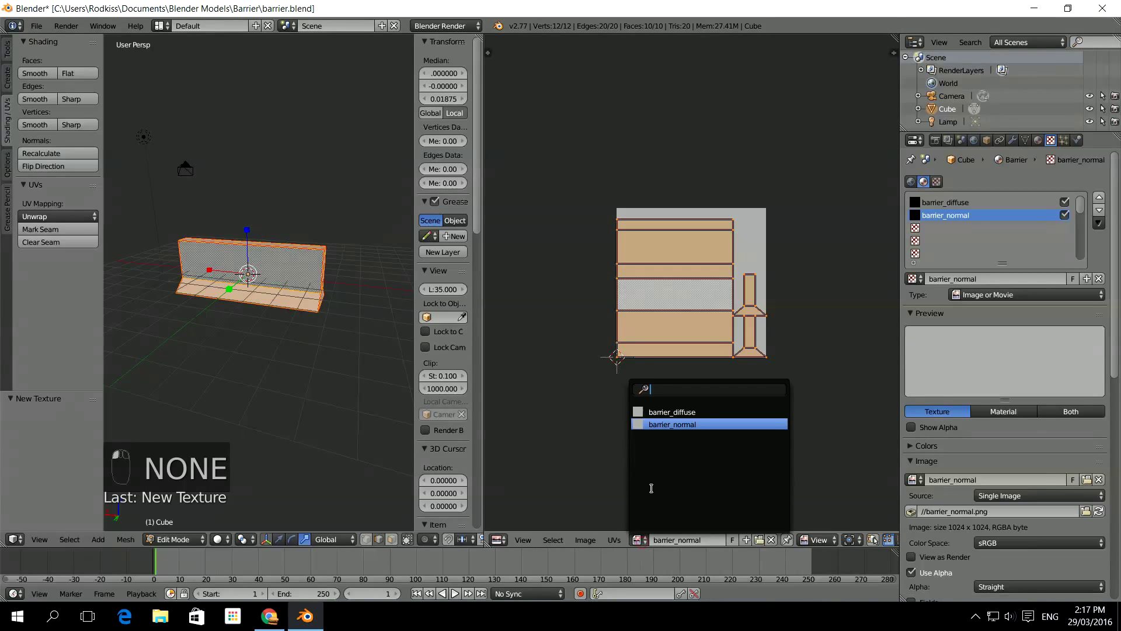
pyautogui.click(666, 411)
pyautogui.click(638, 540)
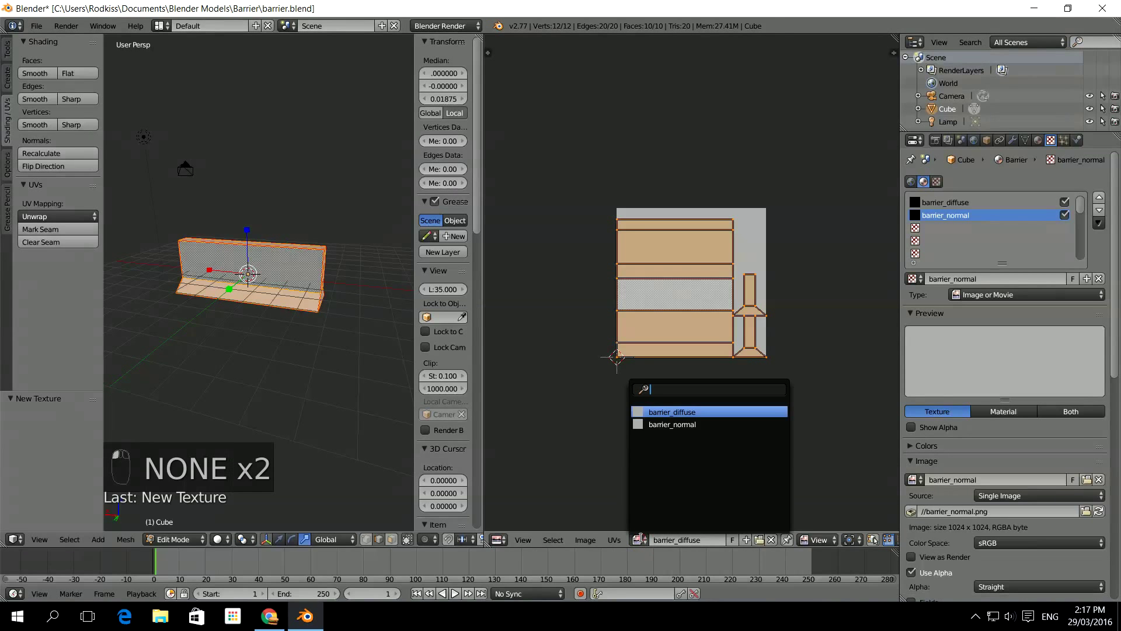
pyautogui.click(672, 424)
pyautogui.click(638, 540)
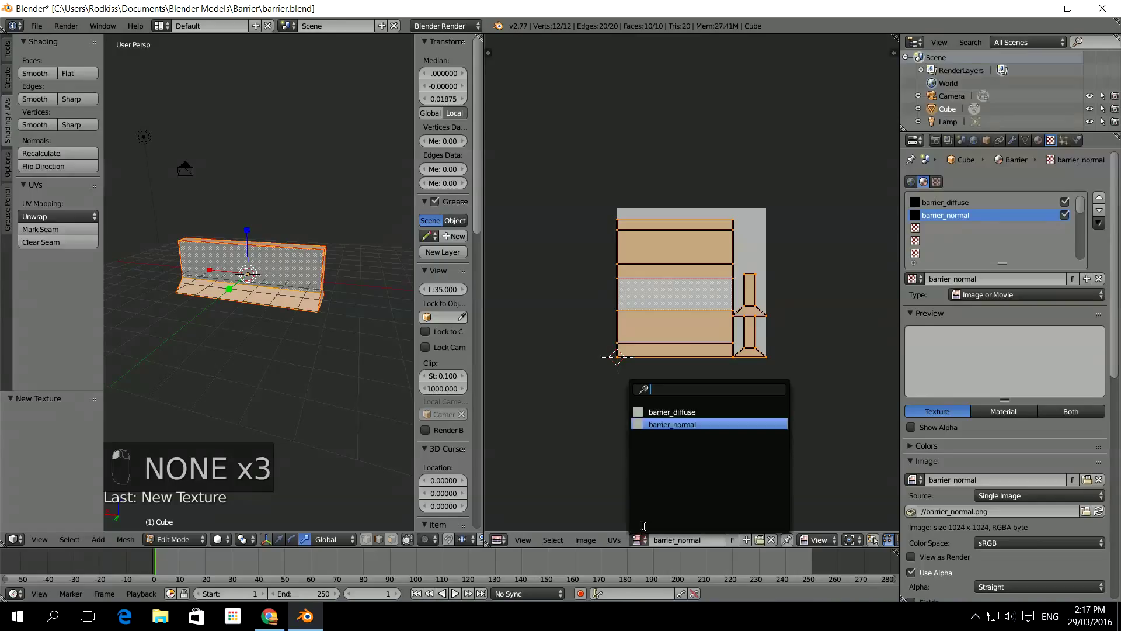
pyautogui.click(672, 412)
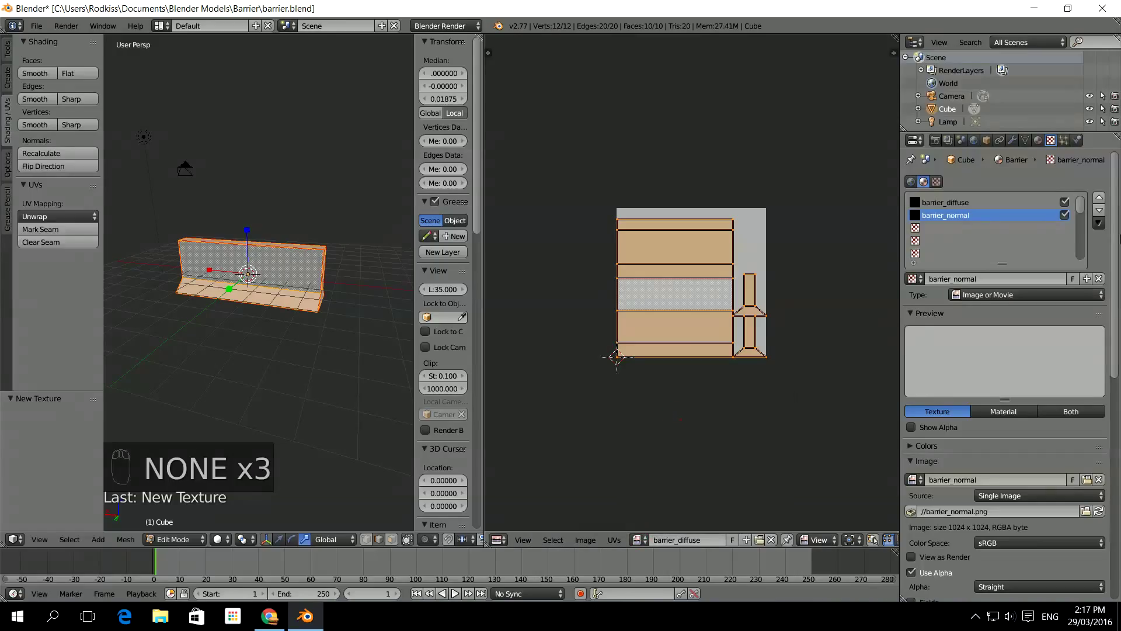
# Add a texture in the Barrier material's third slot with a new blank black 1024 × 1024 px image named barrier_height.
pyautogui.click(945, 225)
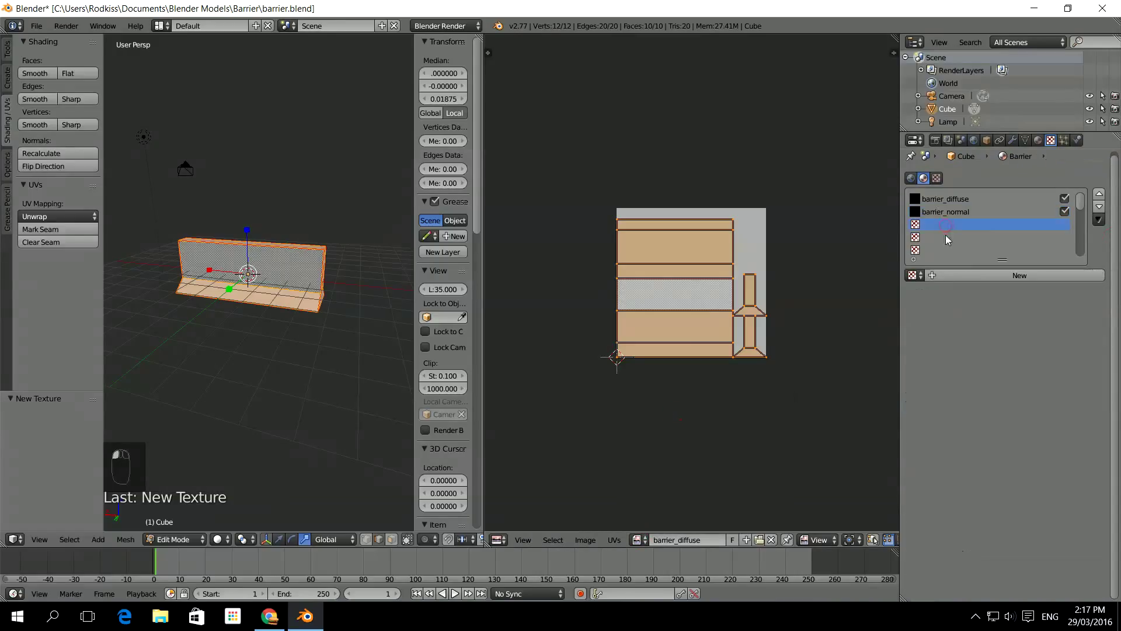
pyautogui.click(980, 276)
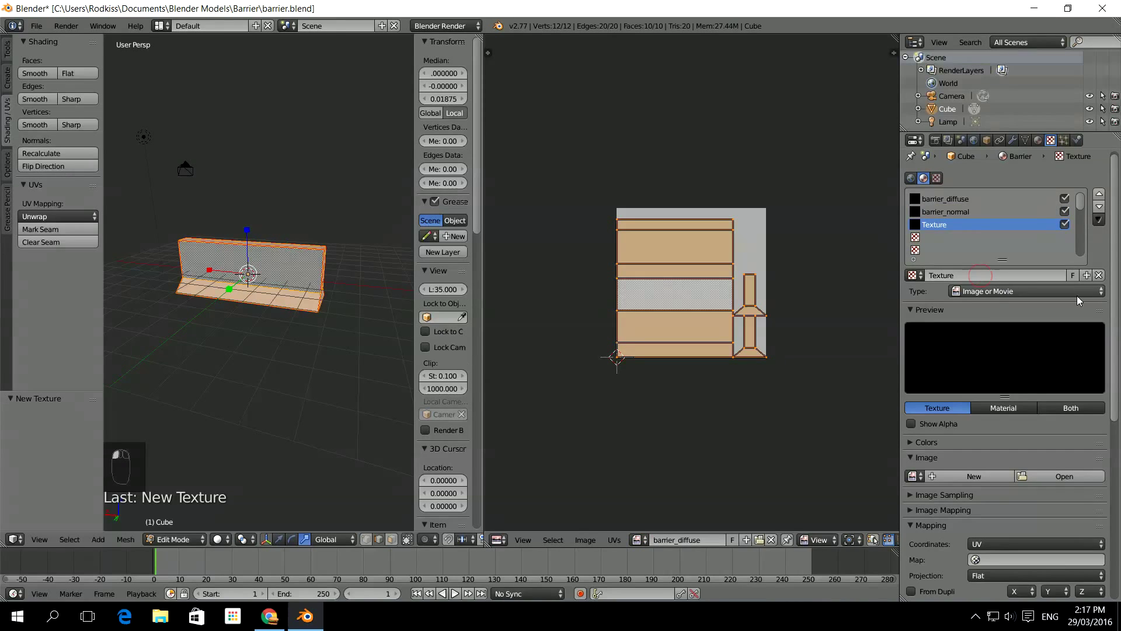
pyautogui.scroll(-5, 1104, 316)
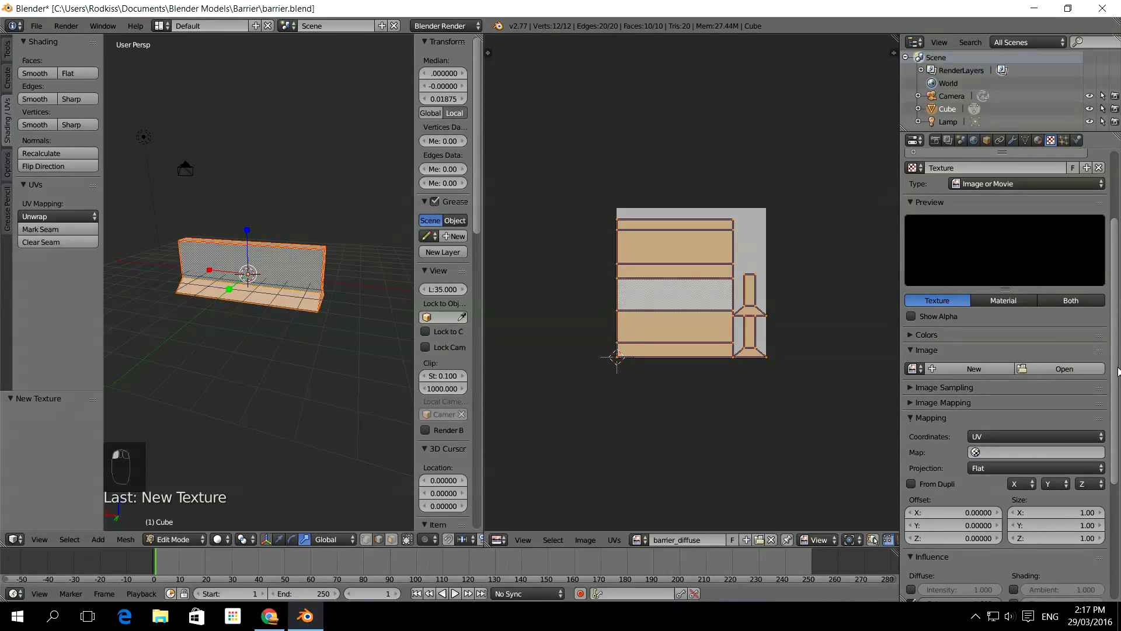
pyautogui.click(979, 367)
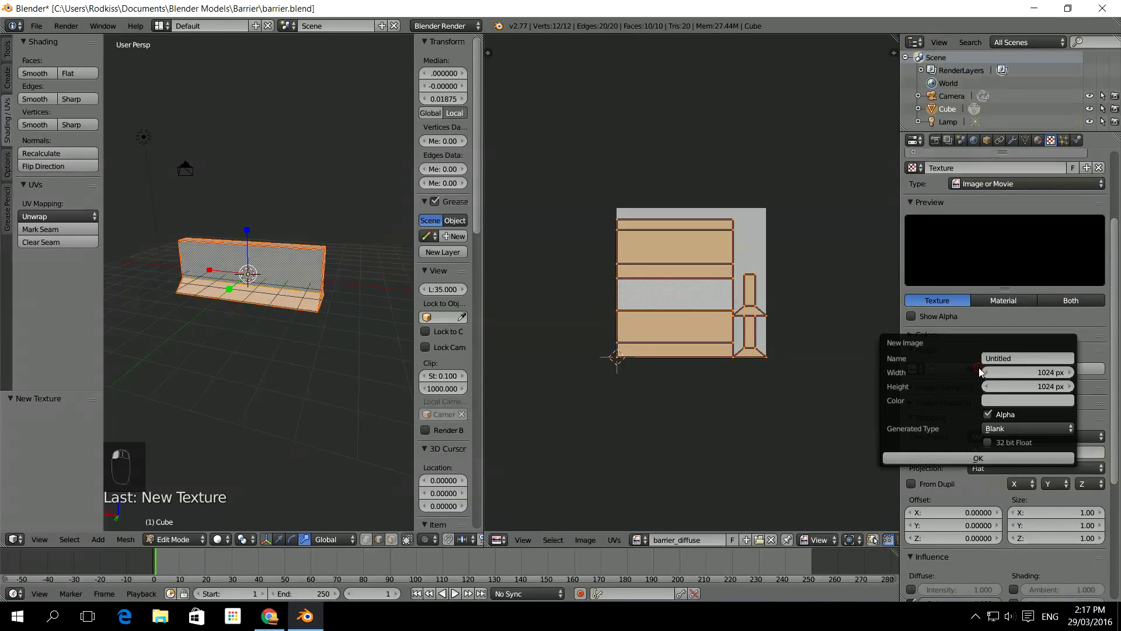
pyautogui.click(1012, 358)
pyautogui.write('barrier')
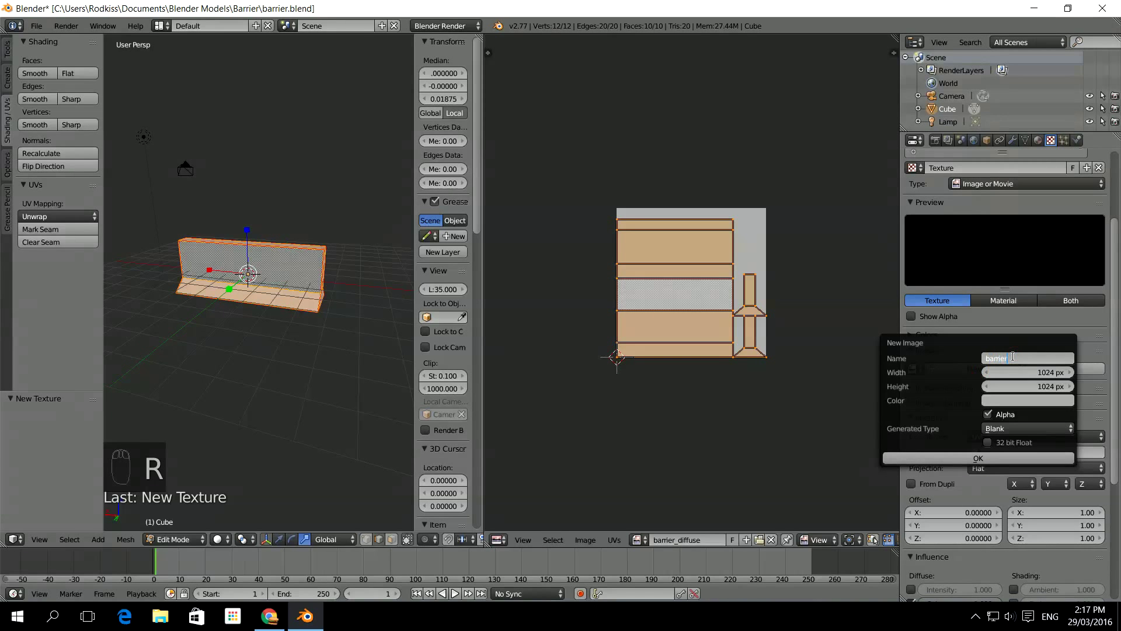
pyautogui.write('_height')
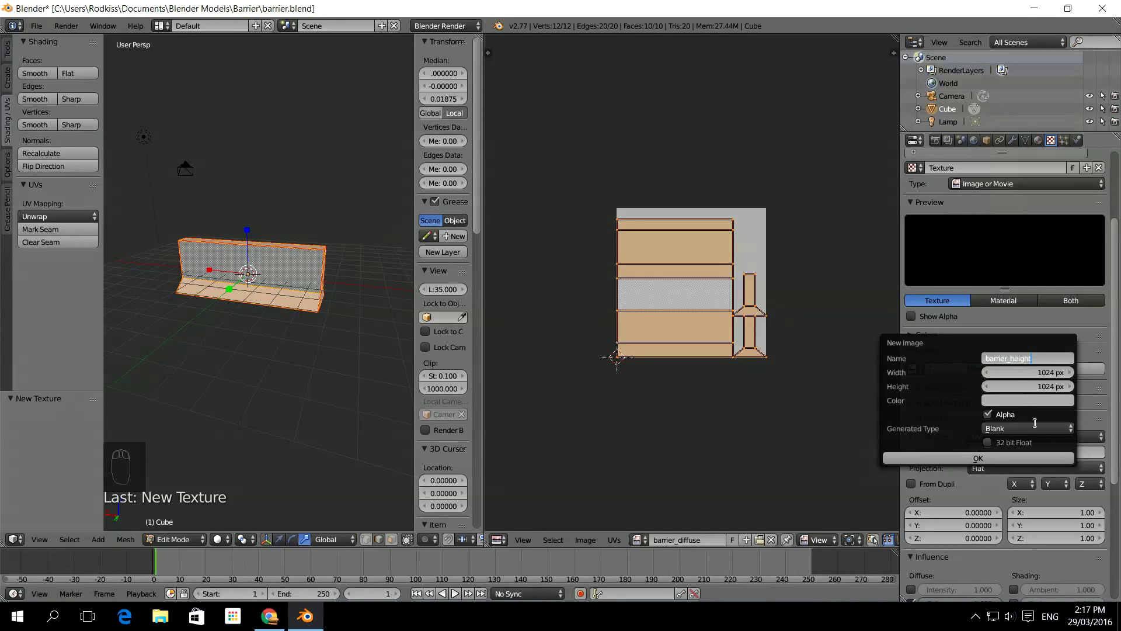
pyautogui.click(1036, 400)
pyautogui.click(1036, 399)
pyautogui.moveTo(1065, 251); pyautogui.dragTo(1073, 317)
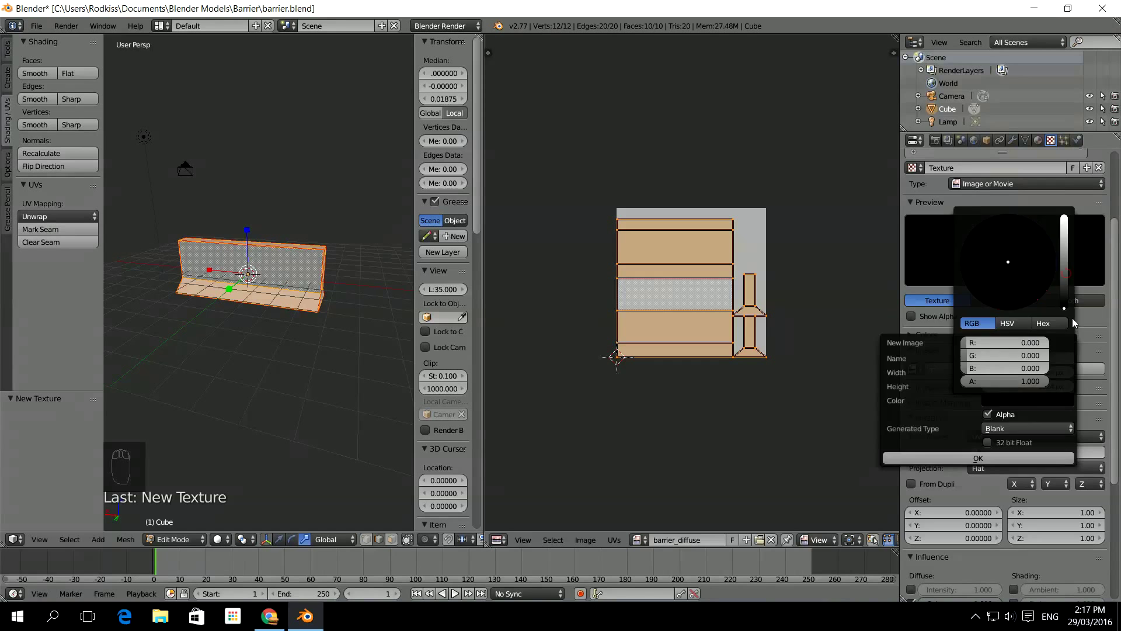
pyautogui.click(983, 457)
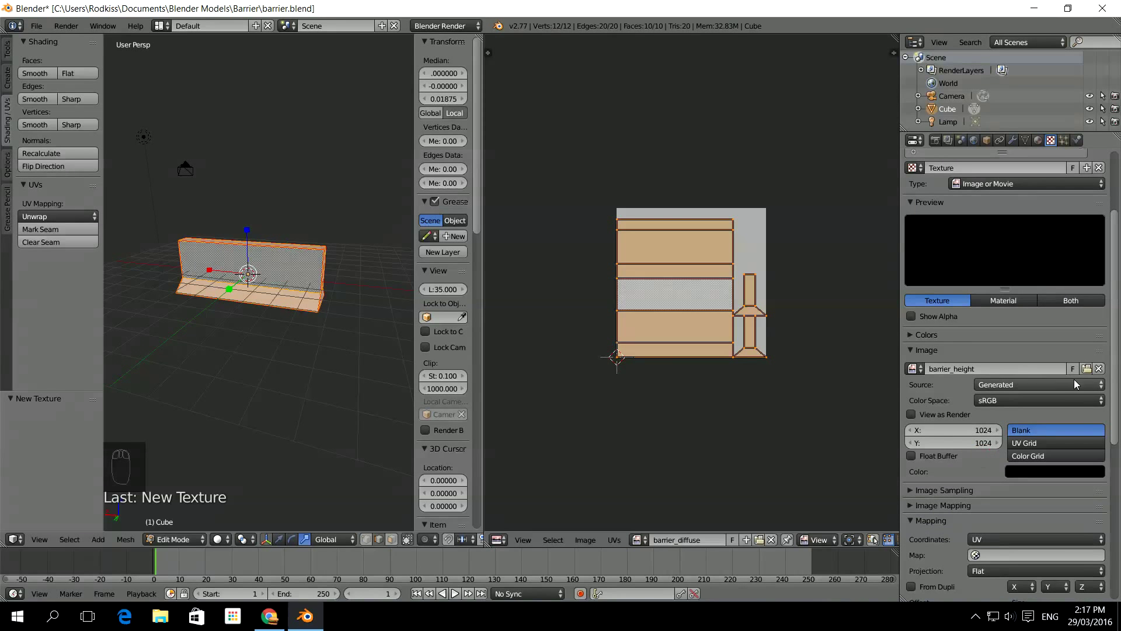
# Save the barrier_height image as barrier_height.png in the Barrier folder.
pyautogui.scroll(-8, 1111, 392)
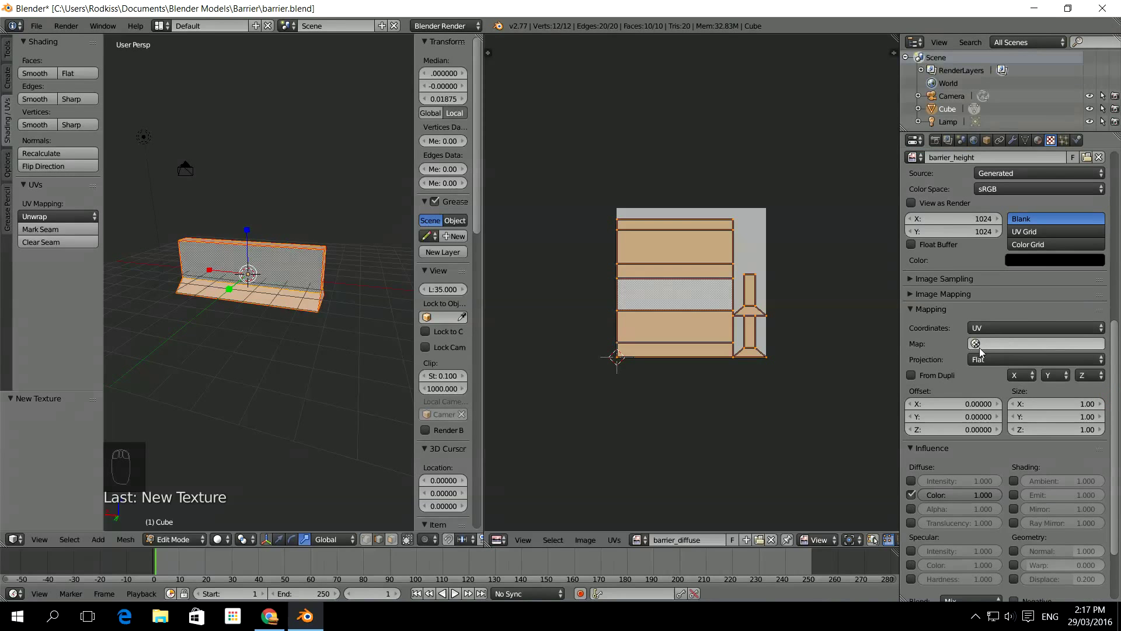
pyautogui.click(637, 540)
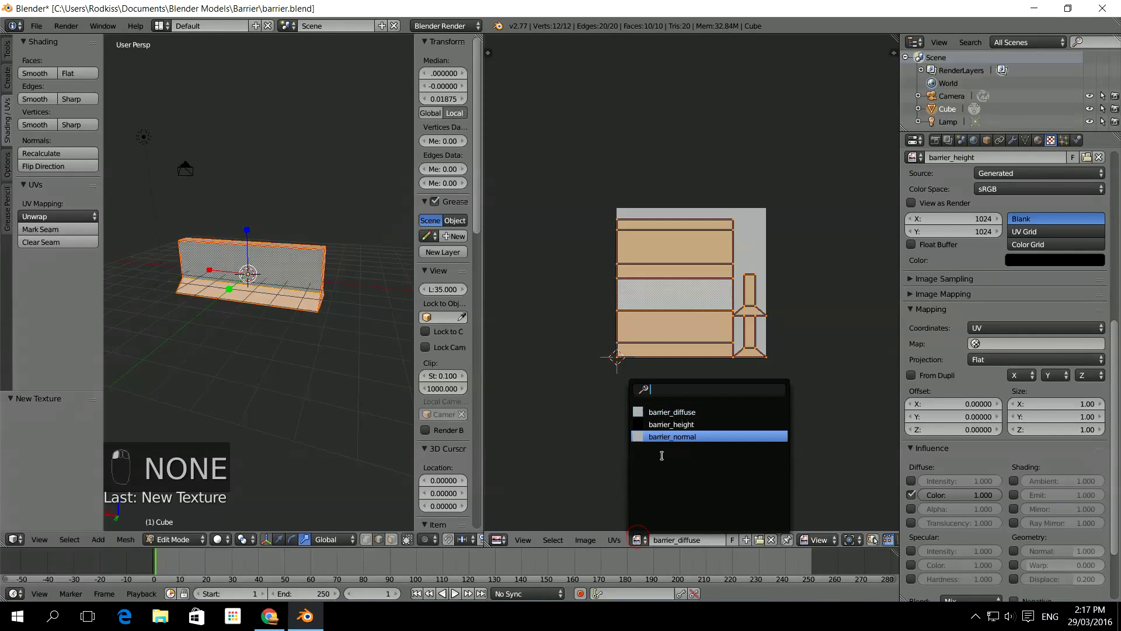
pyautogui.click(672, 424)
pyautogui.click(586, 540)
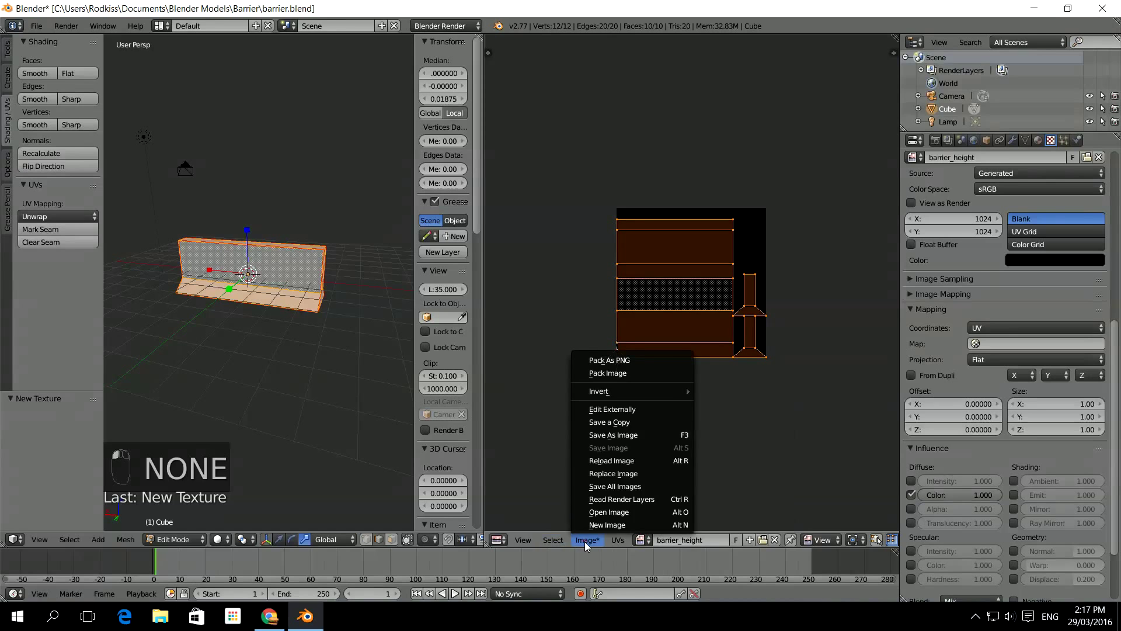
pyautogui.click(626, 436)
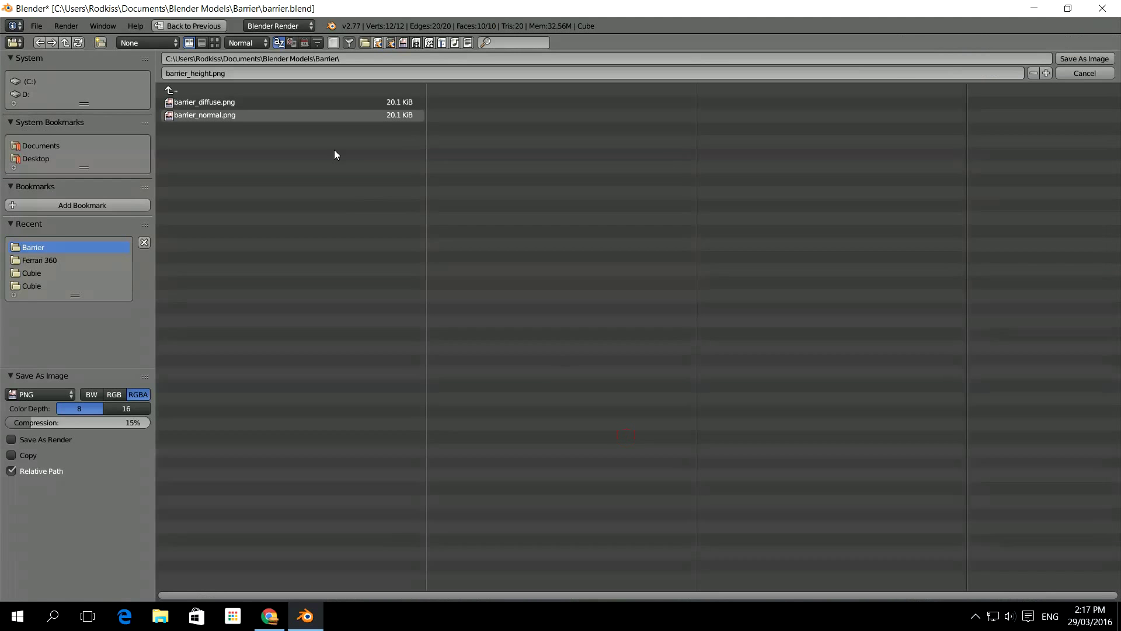
pyautogui.click(1069, 59)
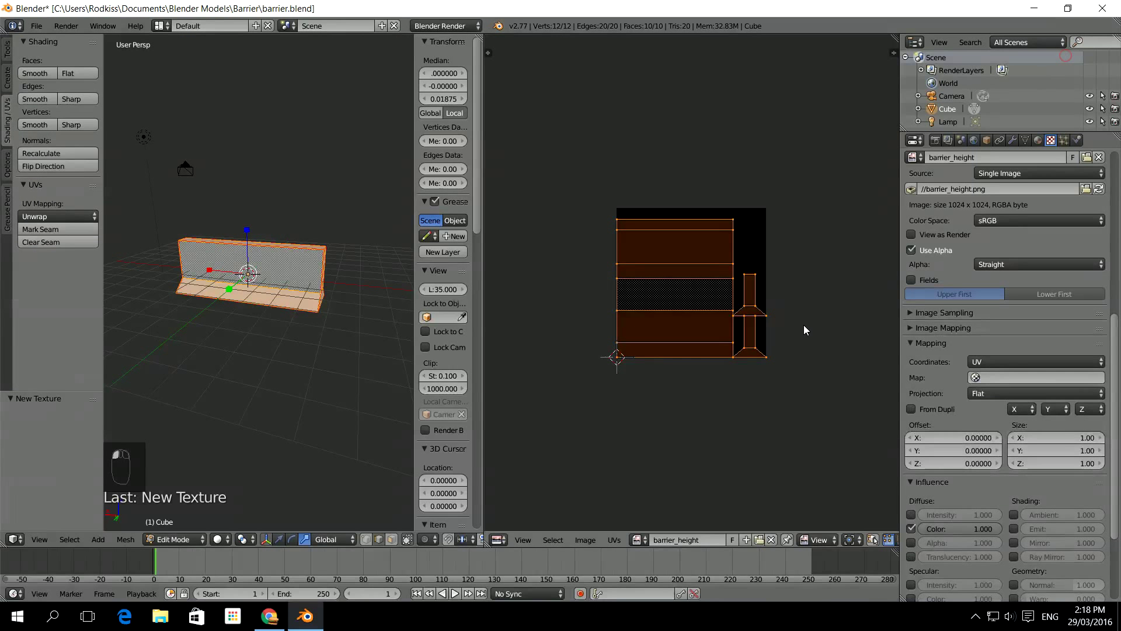
# Add a new texture in the Barrier material's fourth slot and name it barrier_ao.
pyautogui.scroll(1, 1117, 327)
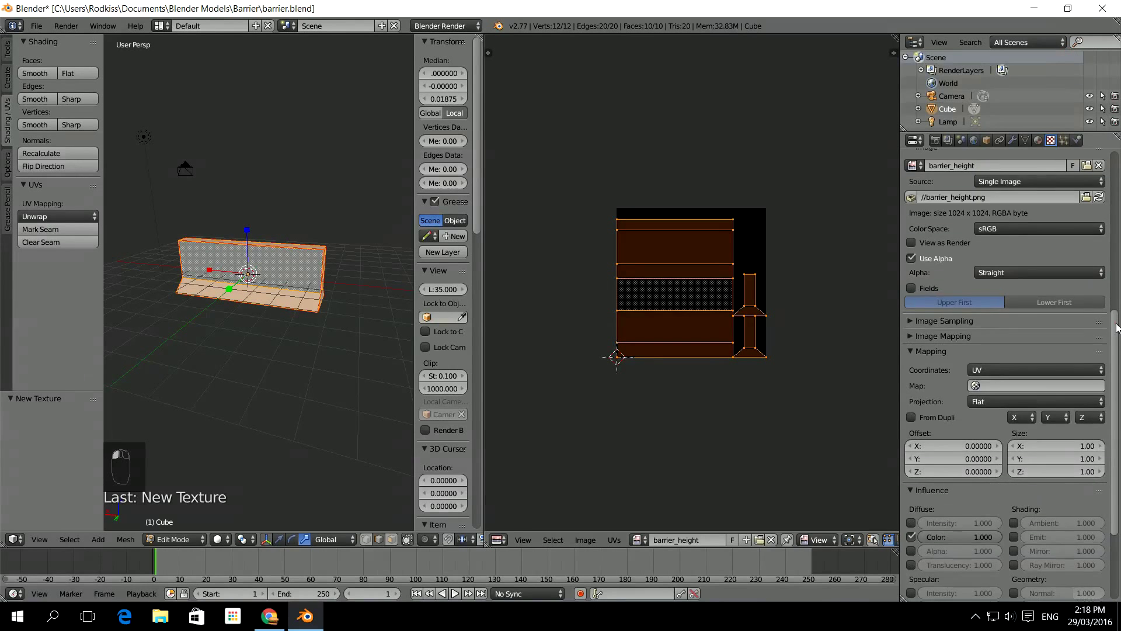
pyautogui.moveTo(1117, 327); pyautogui.dragTo(1118, 161)
pyautogui.click(949, 240)
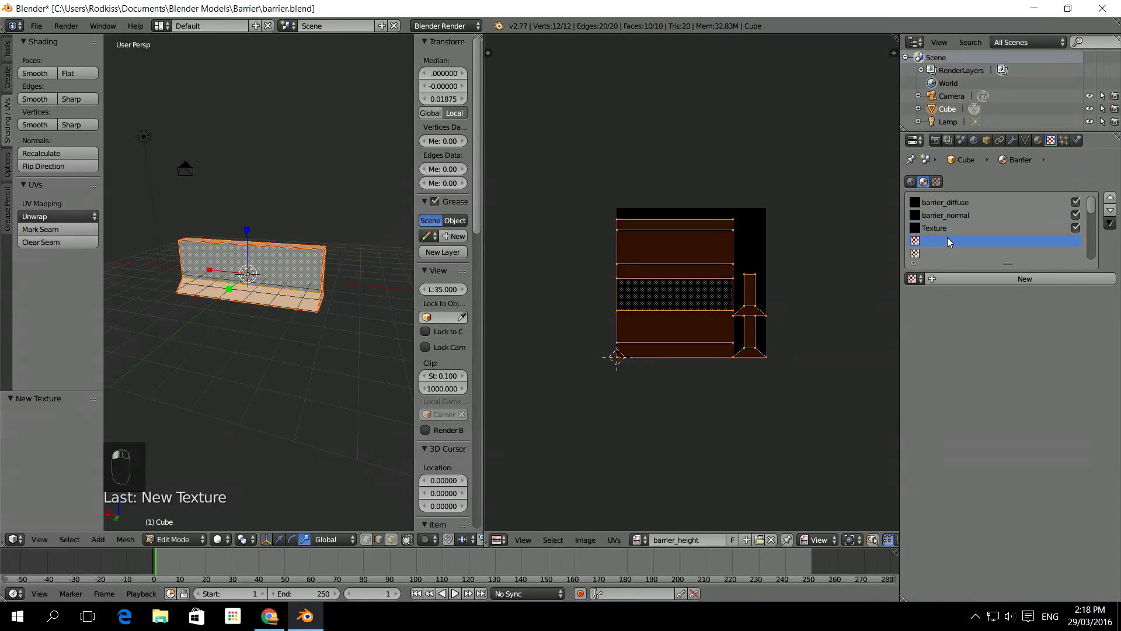
pyautogui.click(948, 279)
pyautogui.click(1007, 279)
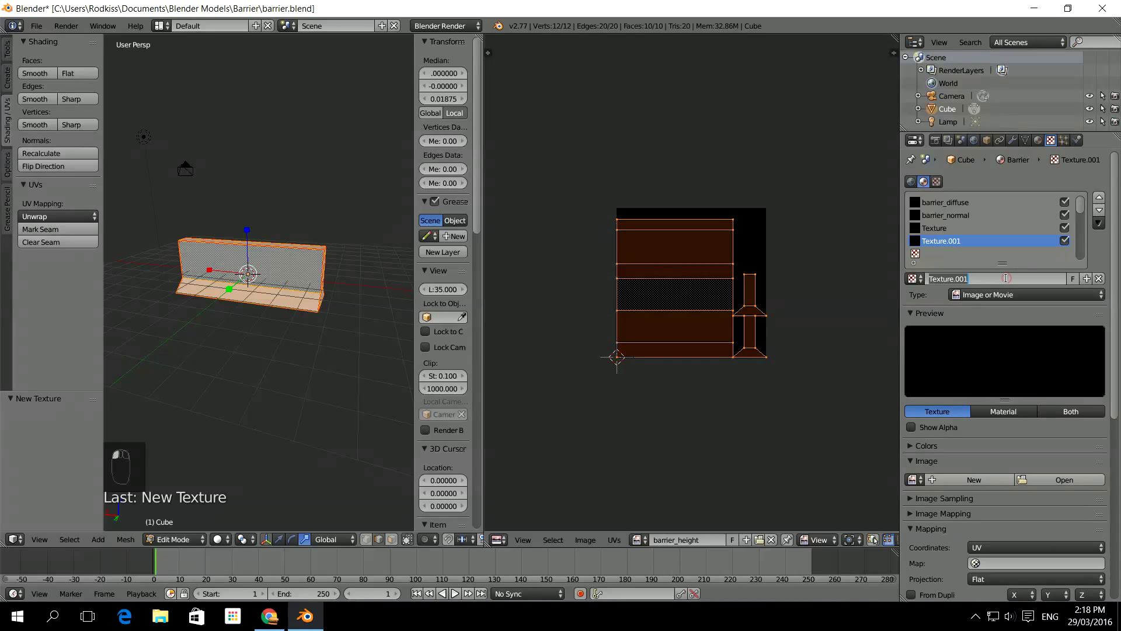
pyautogui.write('barrier')
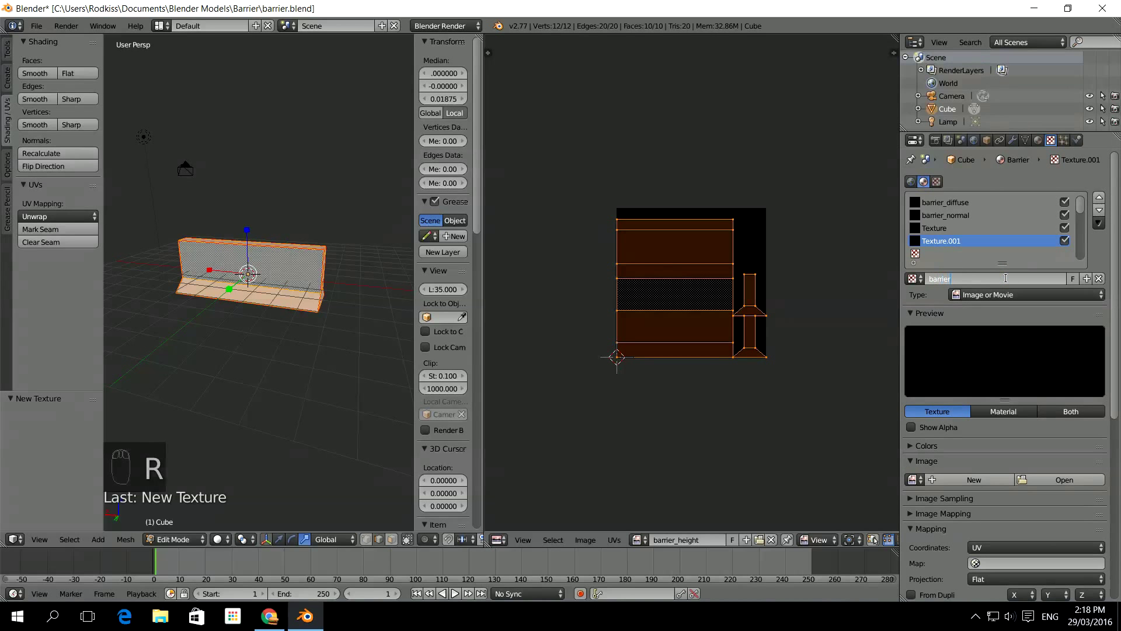
pyautogui.write('_ao')
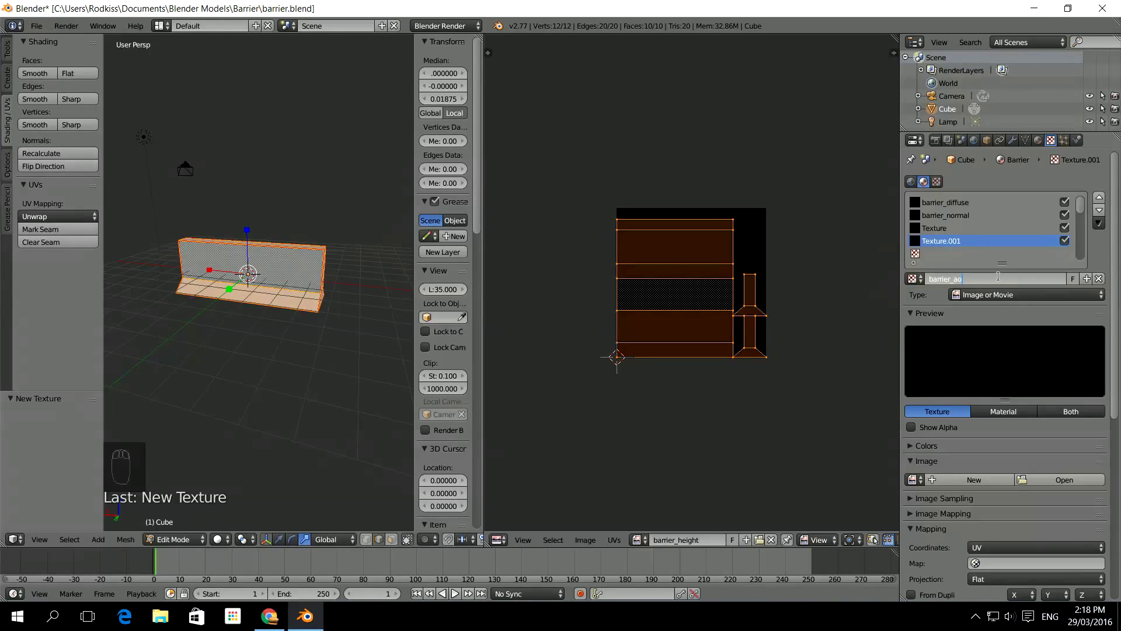
pyautogui.press('Return')
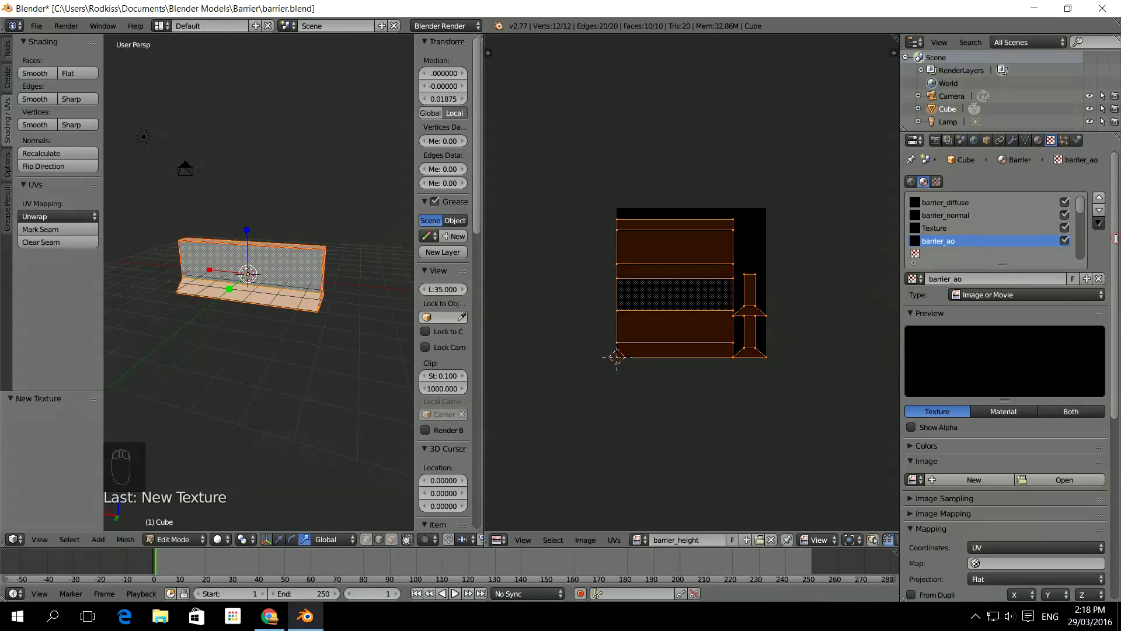
# Rename the texture in the Barrier material's third slot as Barrier_height.
pyautogui.click(959, 227)
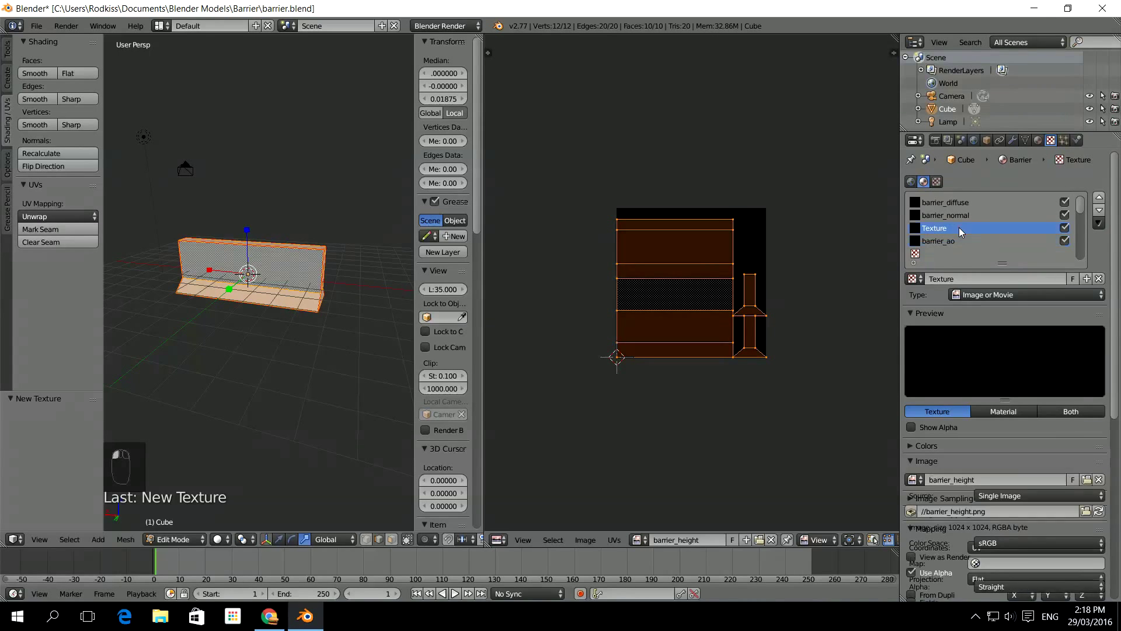
pyautogui.doubleClick(965, 279)
pyautogui.write('Bar')
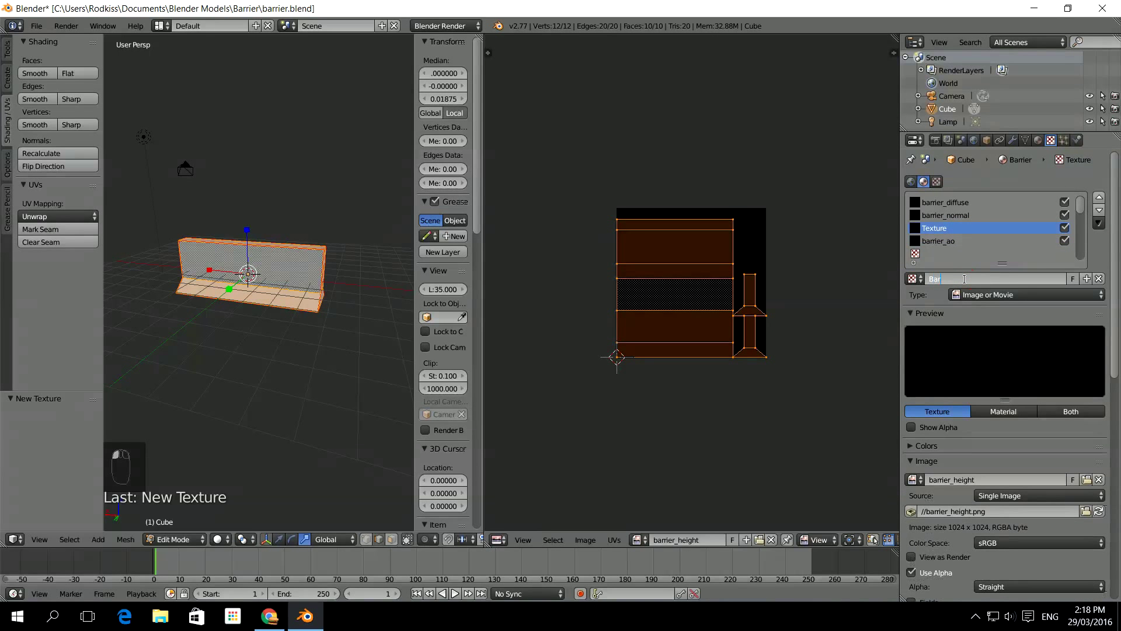
pyautogui.write('rier_hei')
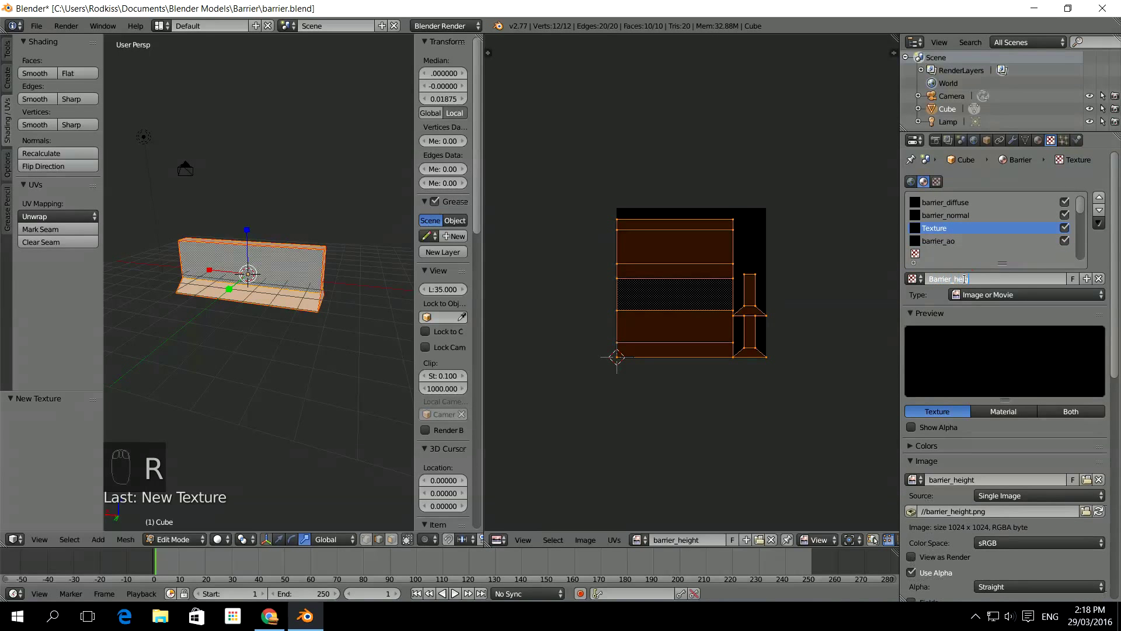
pyautogui.write('ght')
pyautogui.press('Return')
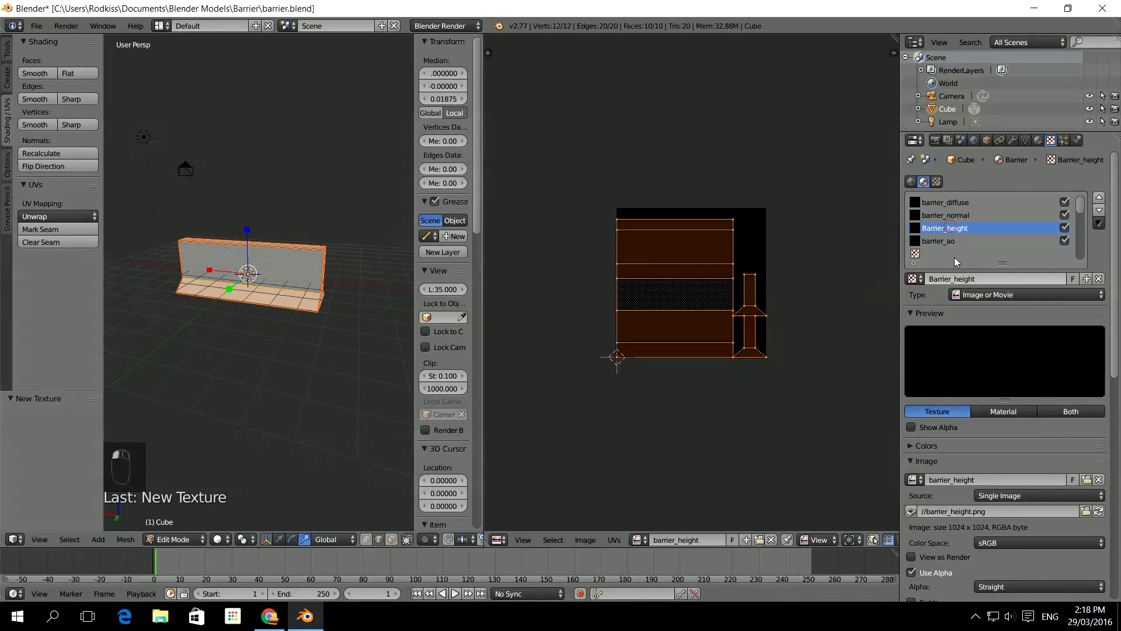
# Change the initial capital in the third-slot texture's name to lowercase, making it barrier_height.
pyautogui.doubleClick(934, 279)
pyautogui.click(934, 279)
pyautogui.press('BackSpace')
pyautogui.write('b')
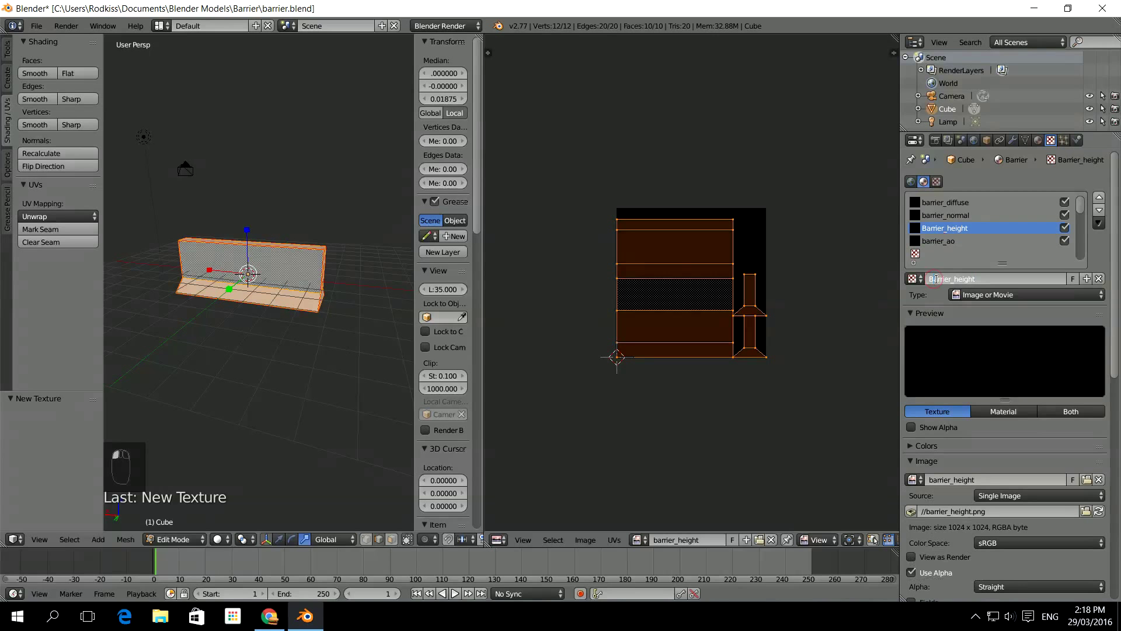
pyautogui.press('Return')
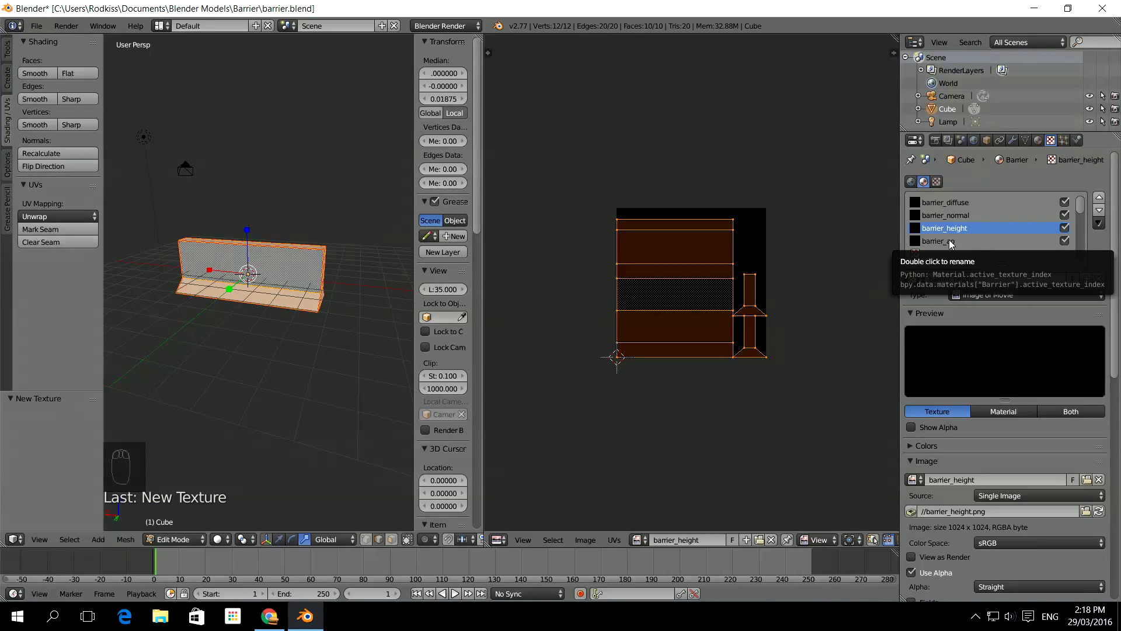
pyautogui.press('Pause')
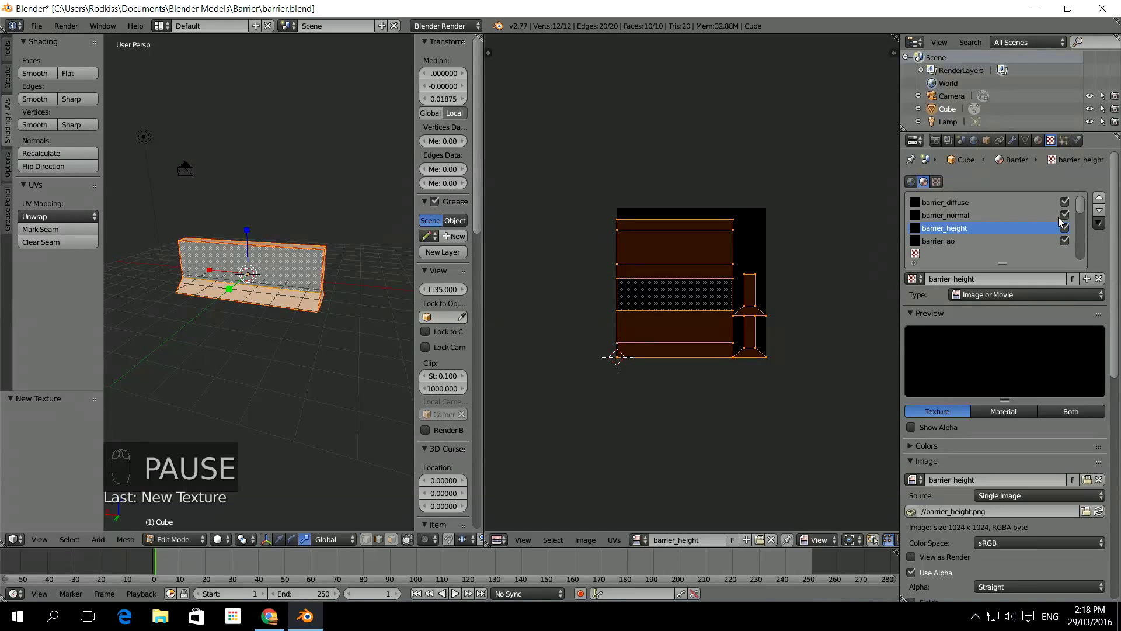
# Create a new blank 1024 x 1024 px image named barrier_ao for the Barrier material's fourth-slot texture.
pyautogui.scroll(-2, 1114, 219)
pyautogui.click(943, 207)
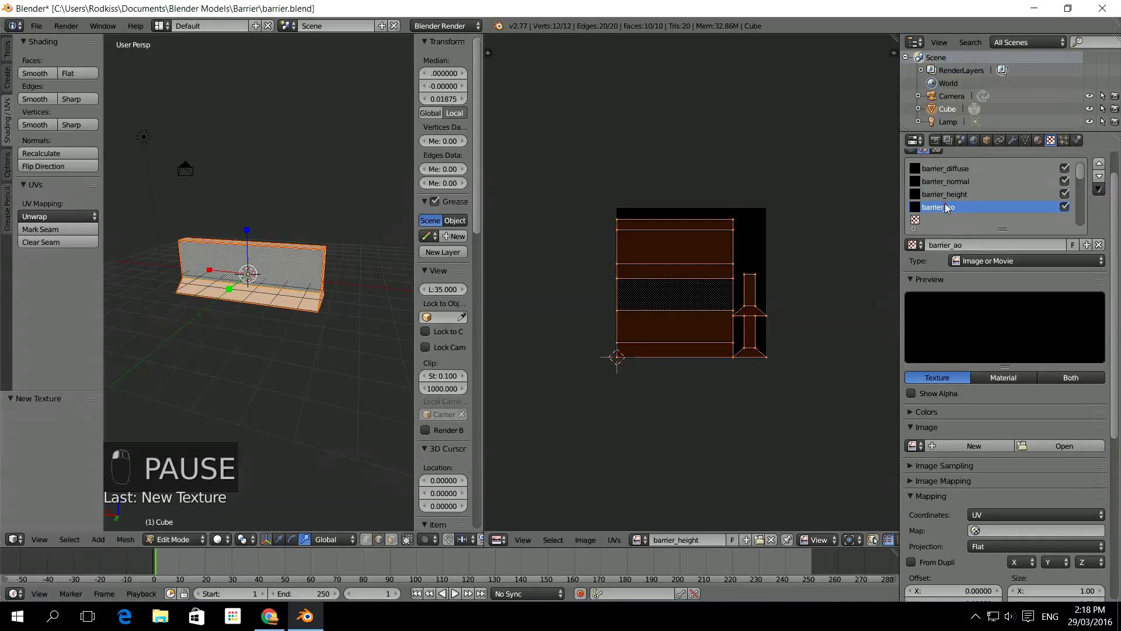
pyautogui.scroll(-4, 1042, 368)
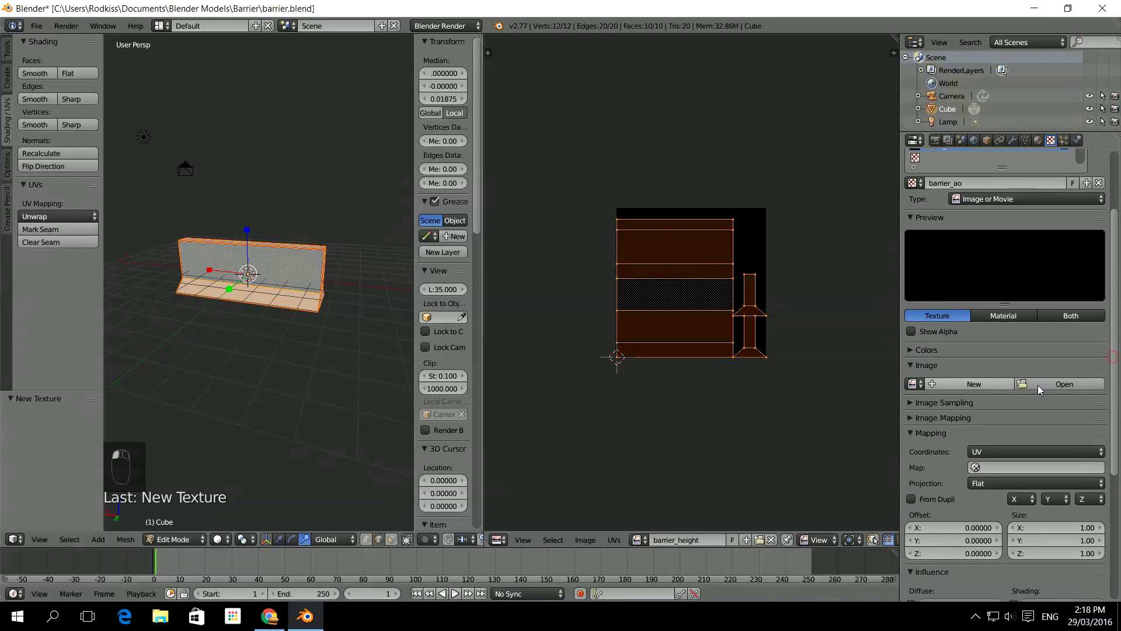
pyautogui.click(973, 383)
pyautogui.click(987, 373)
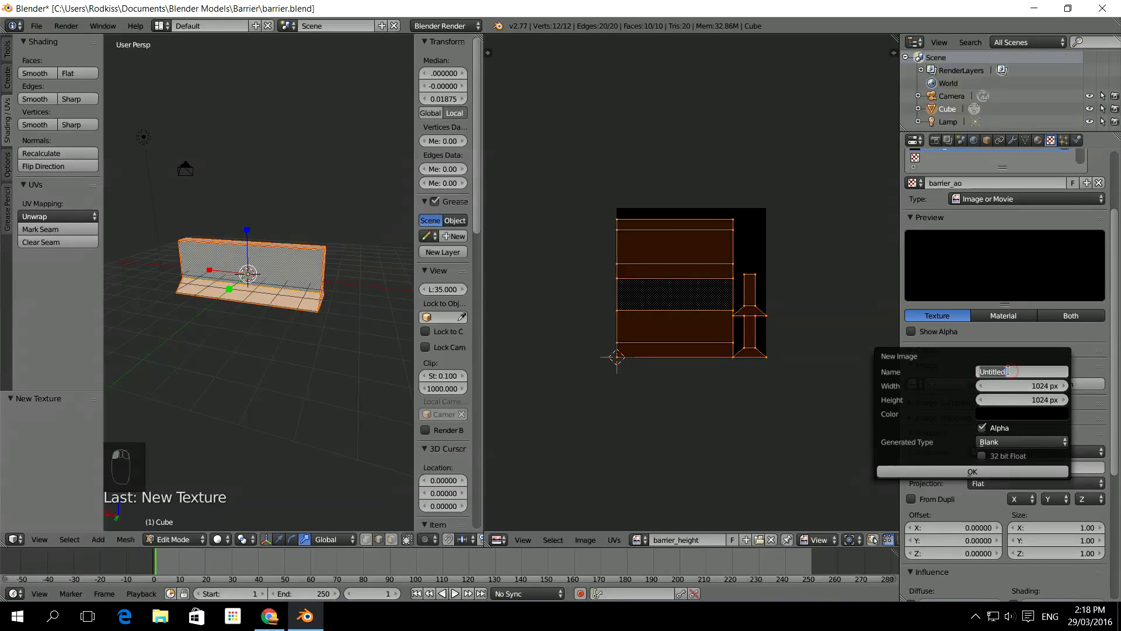
pyautogui.write('barrier_')
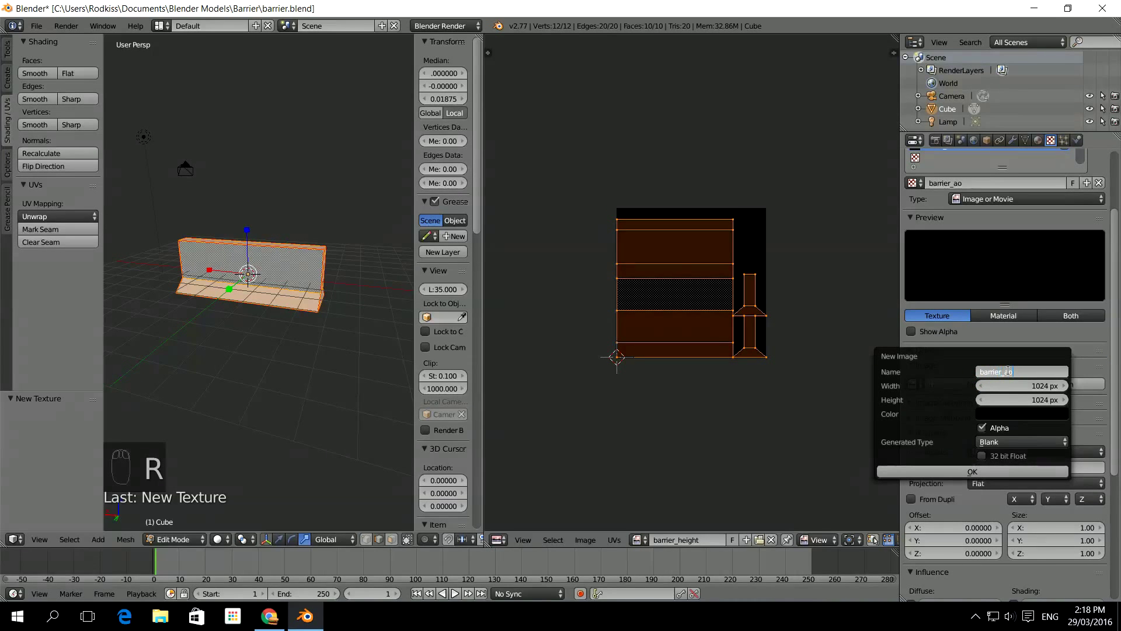
pyautogui.write('ao')
pyautogui.click(972, 471)
pyautogui.click(1028, 236)
pyautogui.click(1028, 273)
# Show the barrier_ao image in the UV/Image Editor and save it as barrier_ao.png in the Barrier folder.
pyautogui.scroll(-8, 1005, 350)
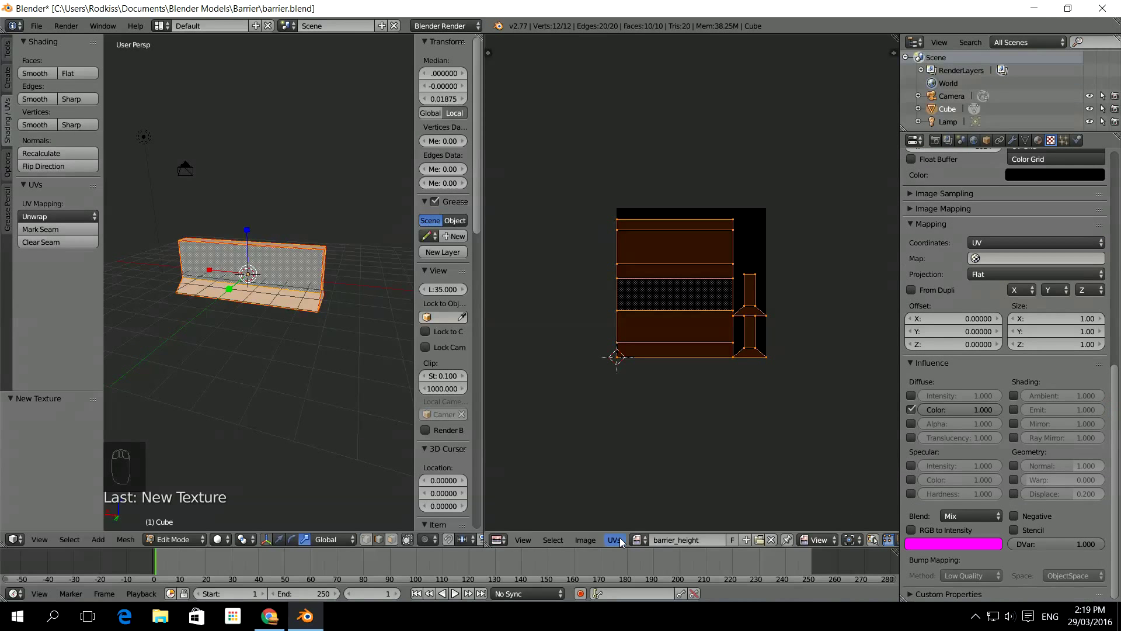
pyautogui.click(638, 540)
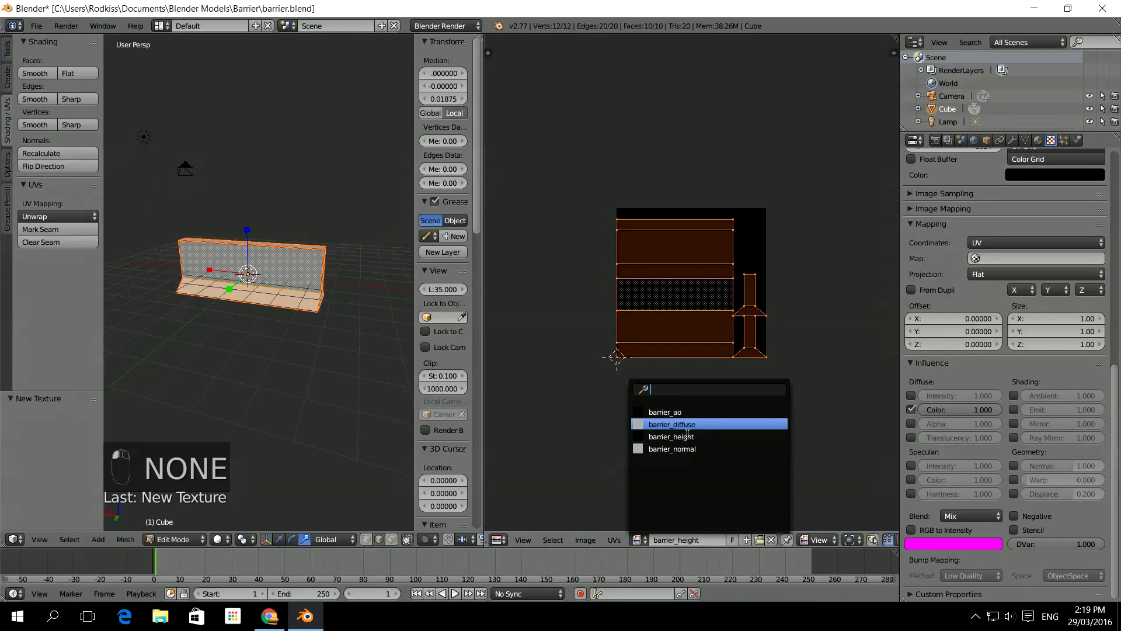
pyautogui.click(685, 413)
pyautogui.click(595, 539)
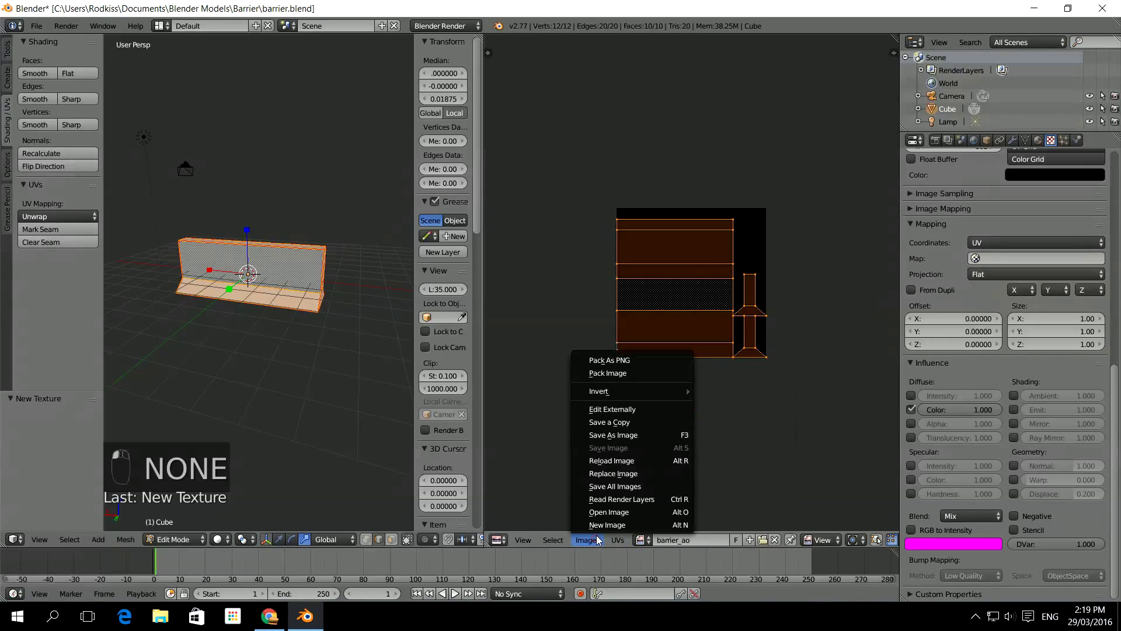
pyautogui.click(630, 434)
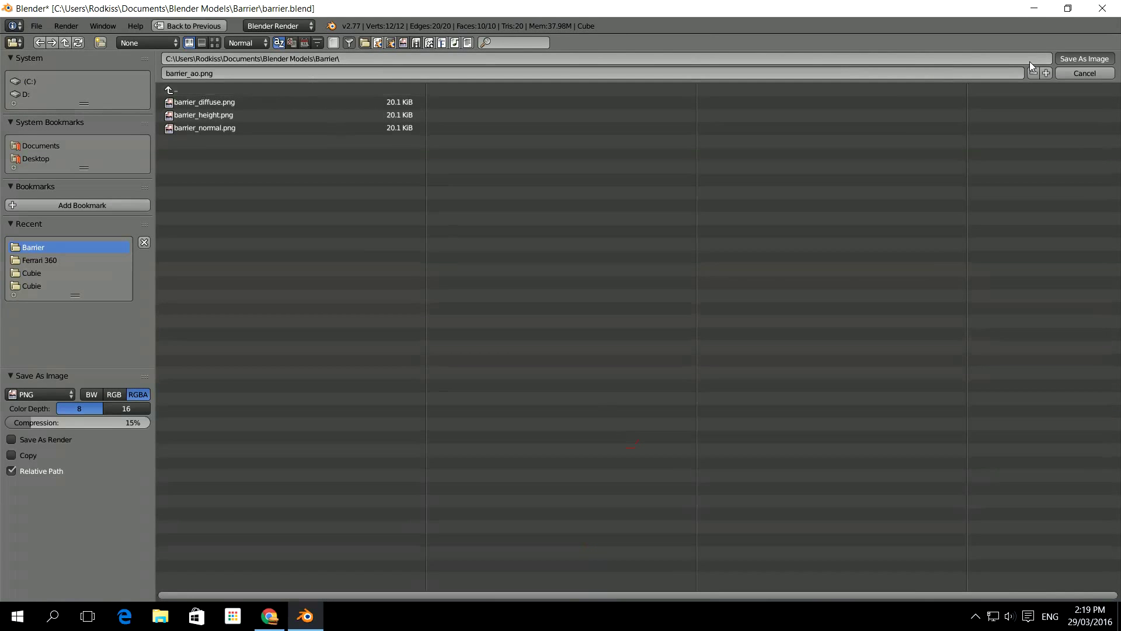
pyautogui.click(1082, 59)
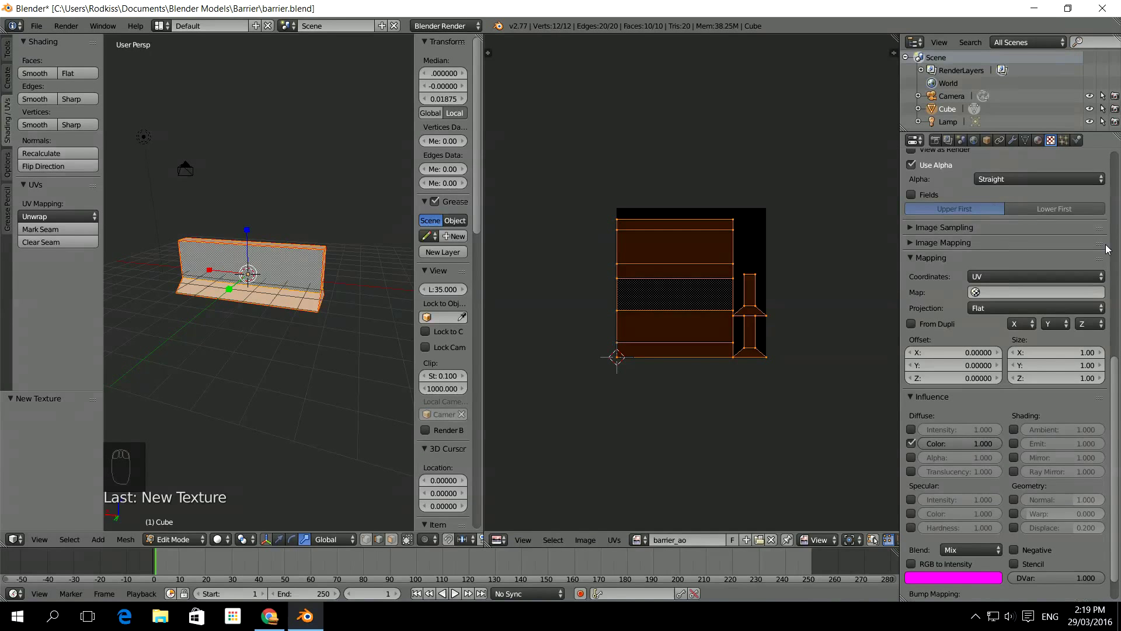
# Review the Barrier material and its diffuse, normal and AO texture slots.
pyautogui.scroll(5, 1115, 371)
pyautogui.scroll(5, 1117, 371)
pyautogui.click(1038, 140)
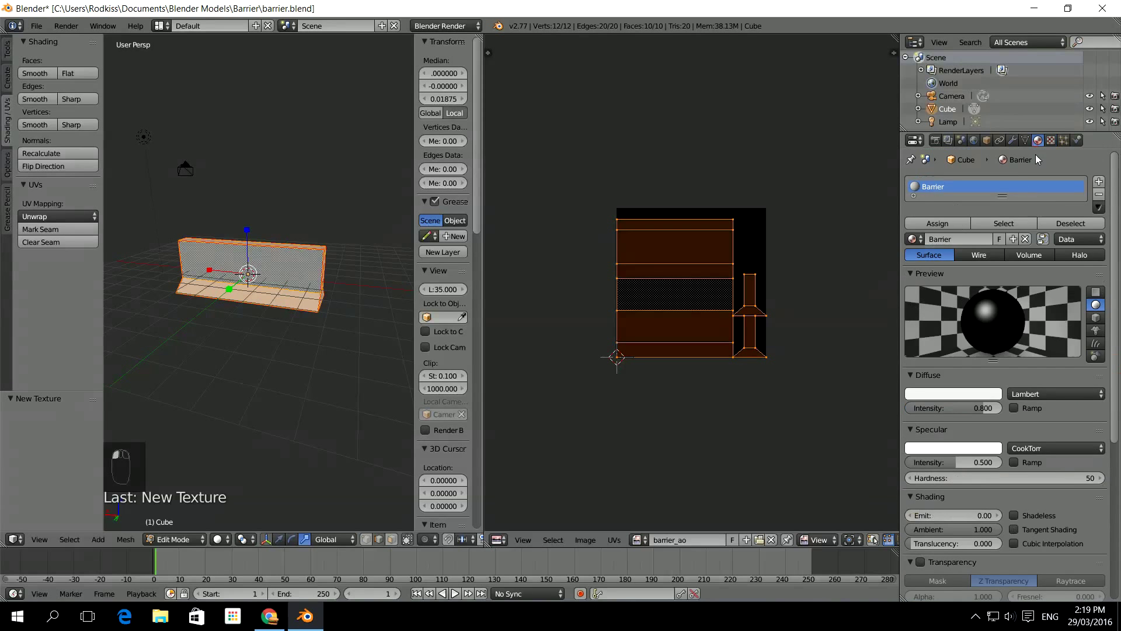
pyautogui.click(1051, 141)
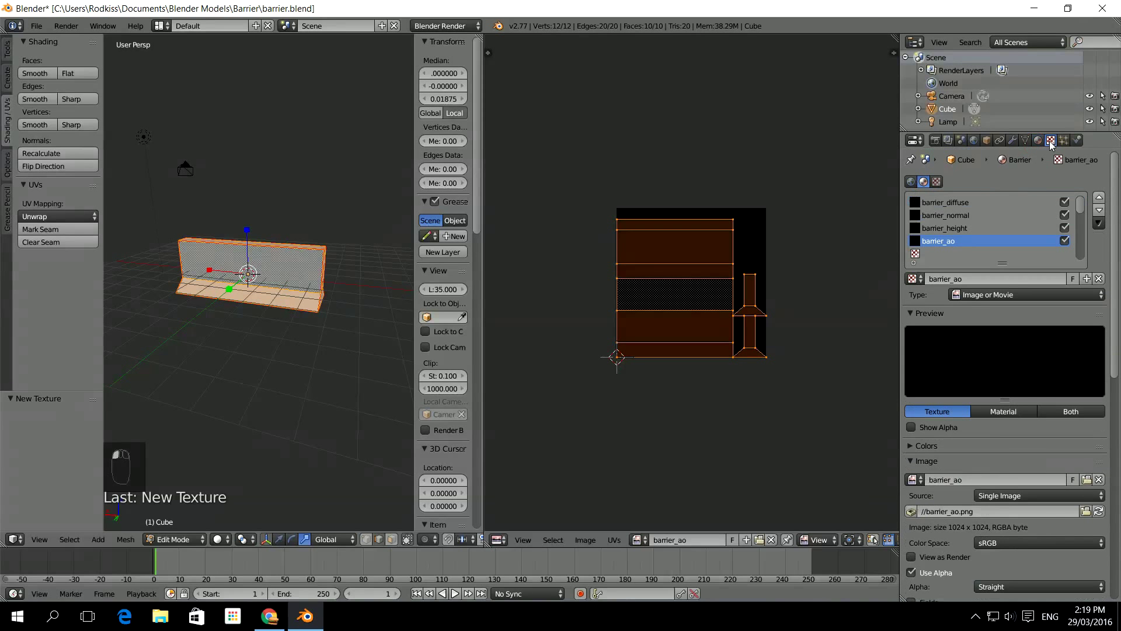
pyautogui.click(960, 202)
pyautogui.click(958, 215)
pyautogui.click(953, 241)
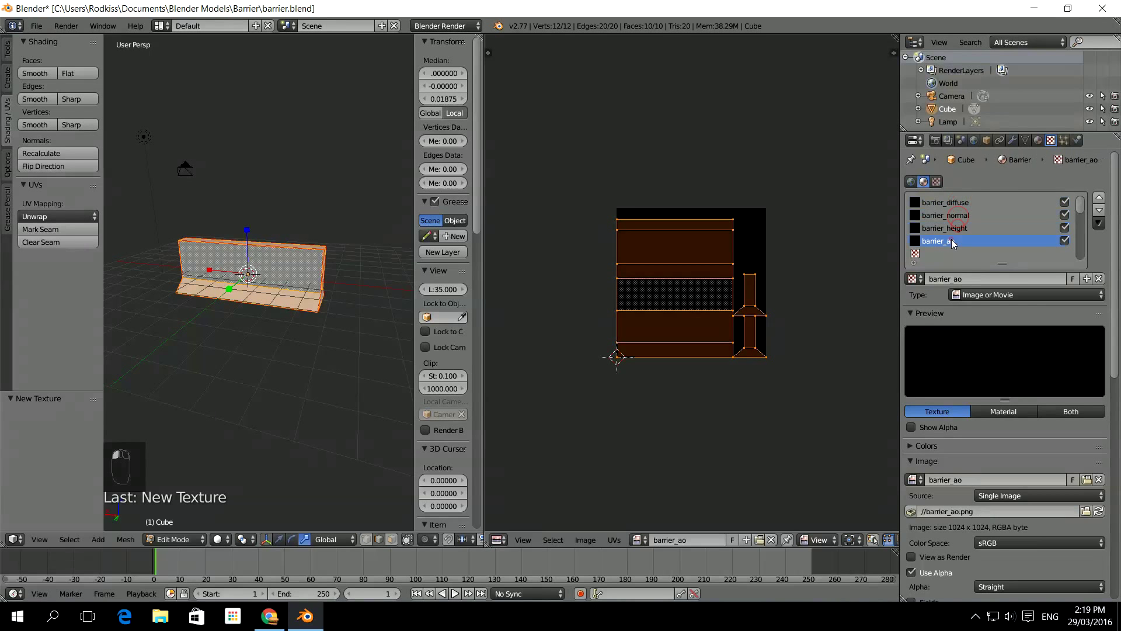